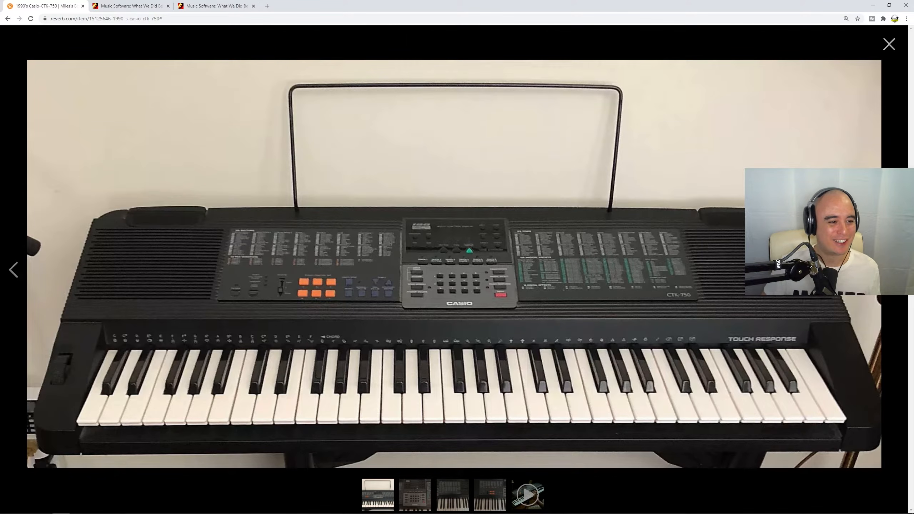
- Look through the photos in the Casio CTK-750 listing and check the Planet Botch article on Cubasis
{"action": "key", "text": "Right"}
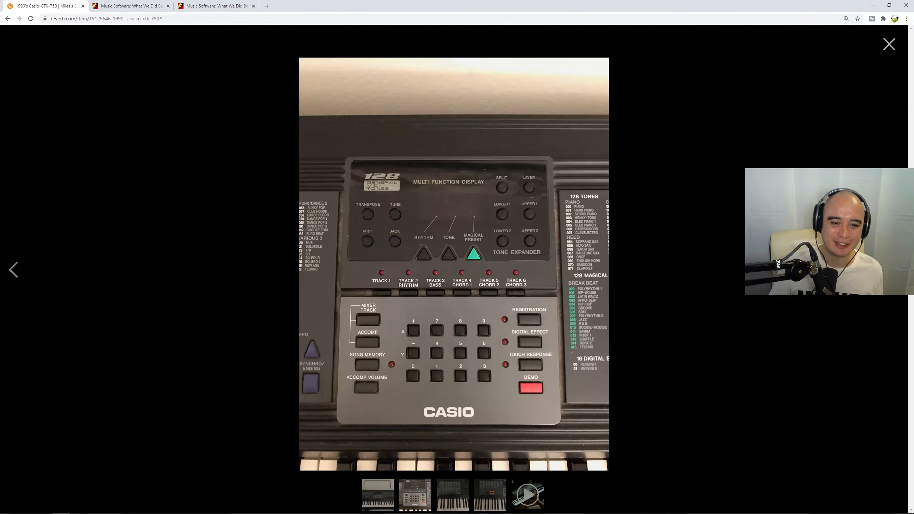
{"action": "left_click", "coordinate": [894, 270]}
{"action": "left_click", "coordinate": [894, 270]}
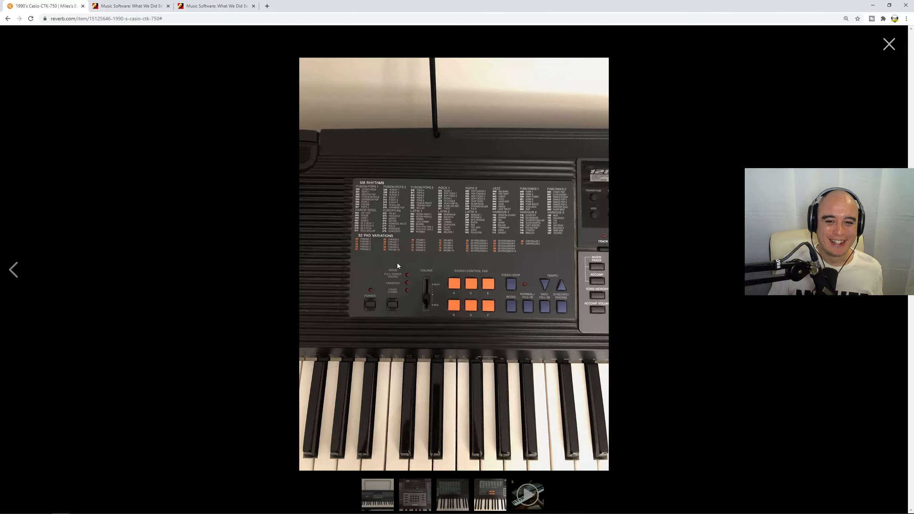
{"action": "left_click", "coordinate": [894, 270]}
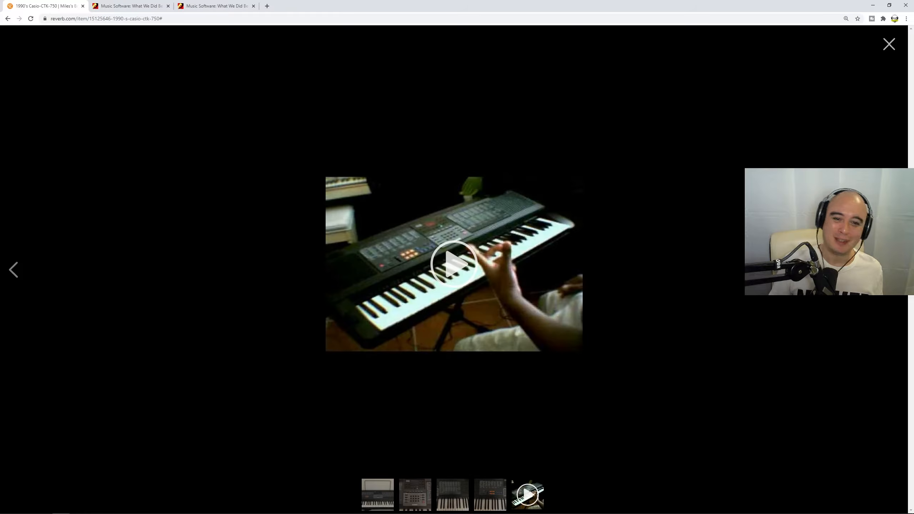
{"action": "left_click", "coordinate": [895, 270]}
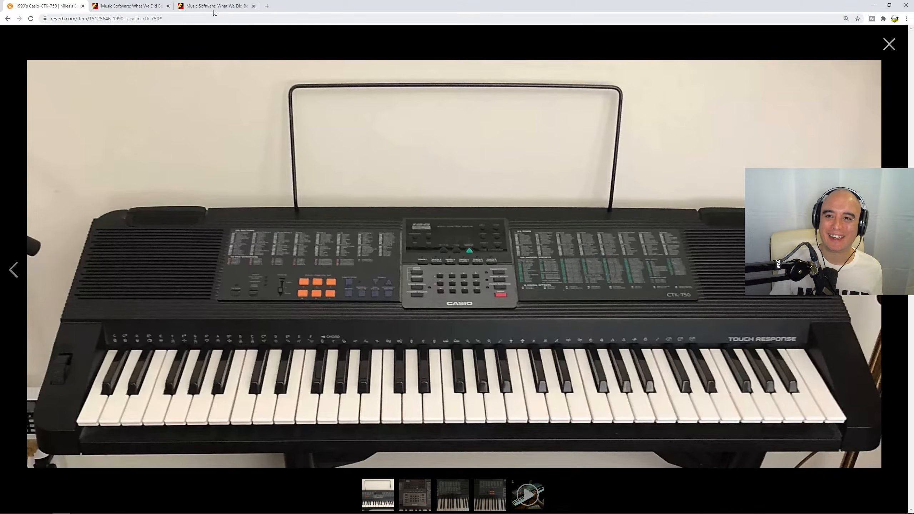
{"action": "left_click", "coordinate": [125, 7]}
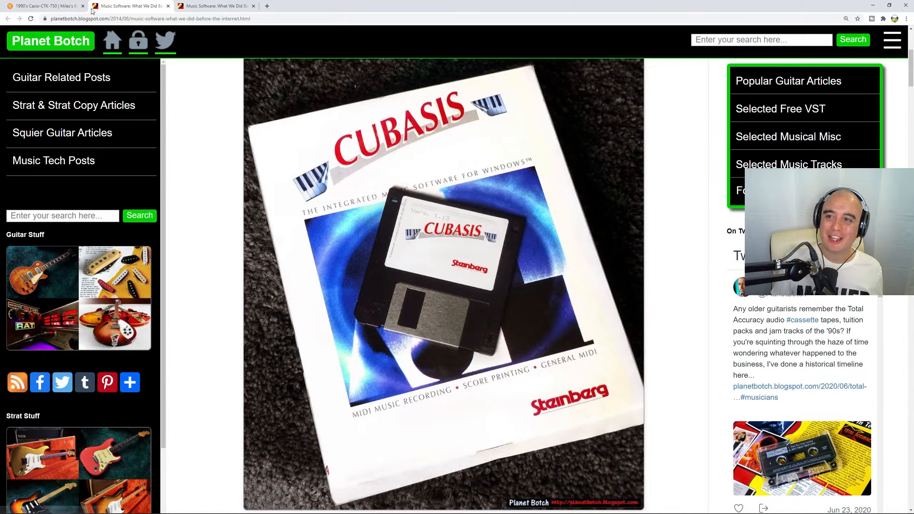
{"action": "left_click", "coordinate": [58, 3]}
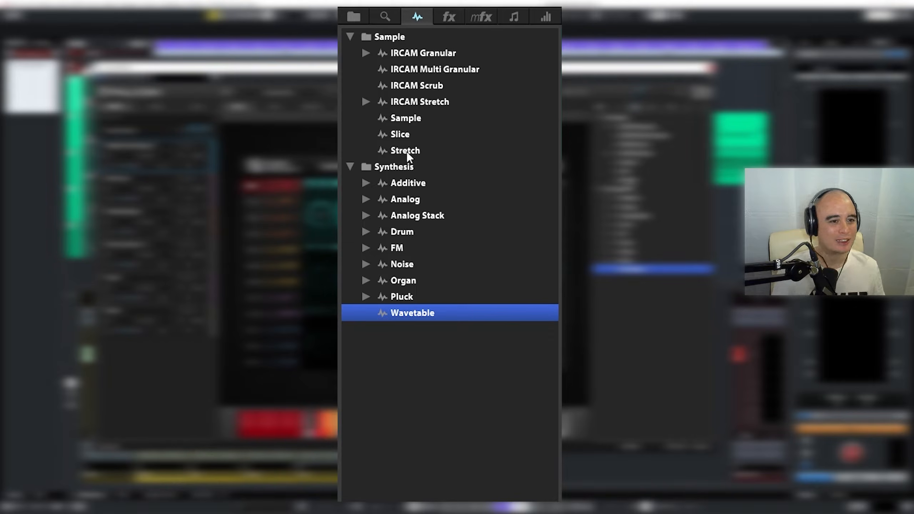
- Browse Falcon's audio effect categories, looking inside Delay, Reverb, Modulation, Filter and Equalizer
{"action": "left_click", "coordinate": [449, 19]}
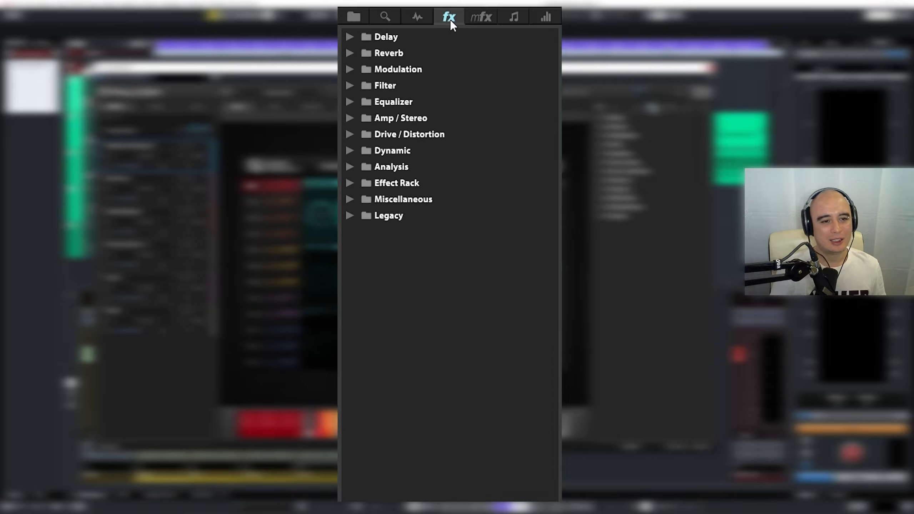
{"action": "left_click", "coordinate": [349, 37]}
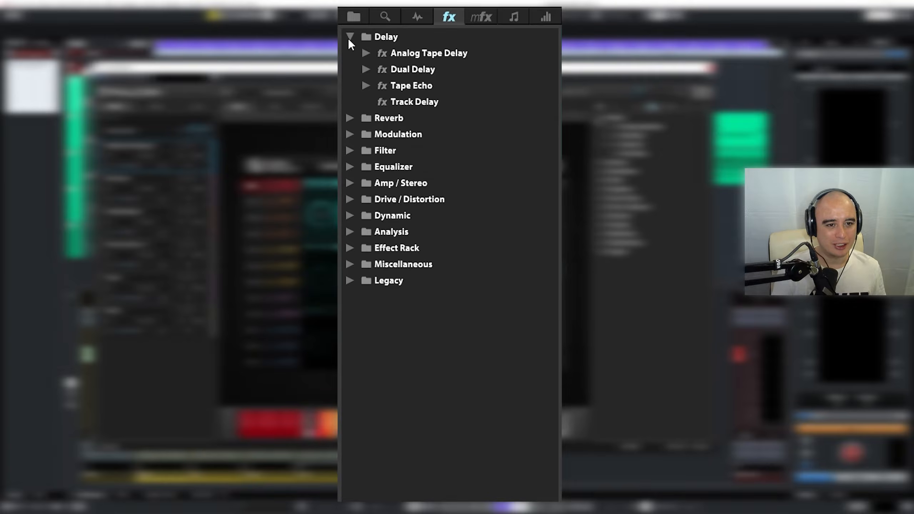
{"action": "left_click", "coordinate": [349, 37]}
{"action": "left_click", "coordinate": [350, 54]}
{"action": "left_click", "coordinate": [350, 53]}
{"action": "left_click", "coordinate": [349, 70]}
{"action": "left_click", "coordinate": [349, 70]}
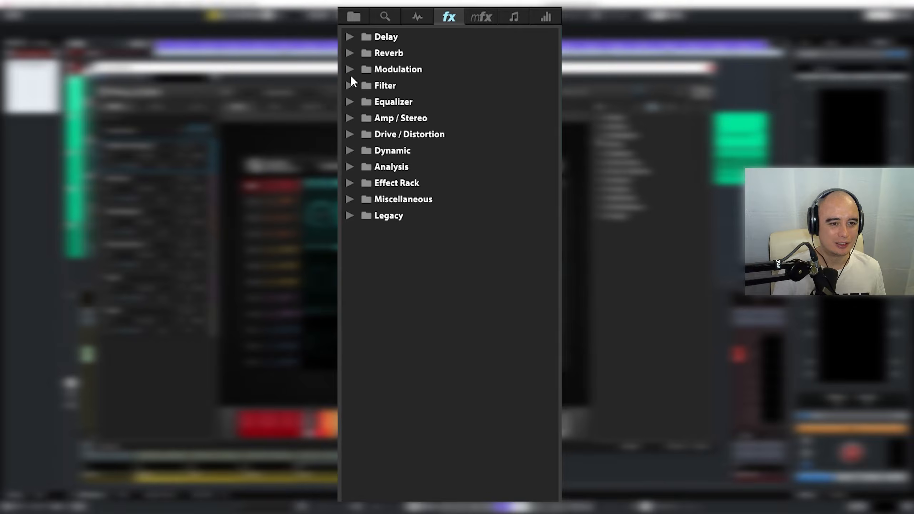
{"action": "left_click", "coordinate": [349, 85]}
{"action": "left_click", "coordinate": [349, 88]}
{"action": "left_click", "coordinate": [347, 103]}
{"action": "left_click", "coordinate": [346, 102]}
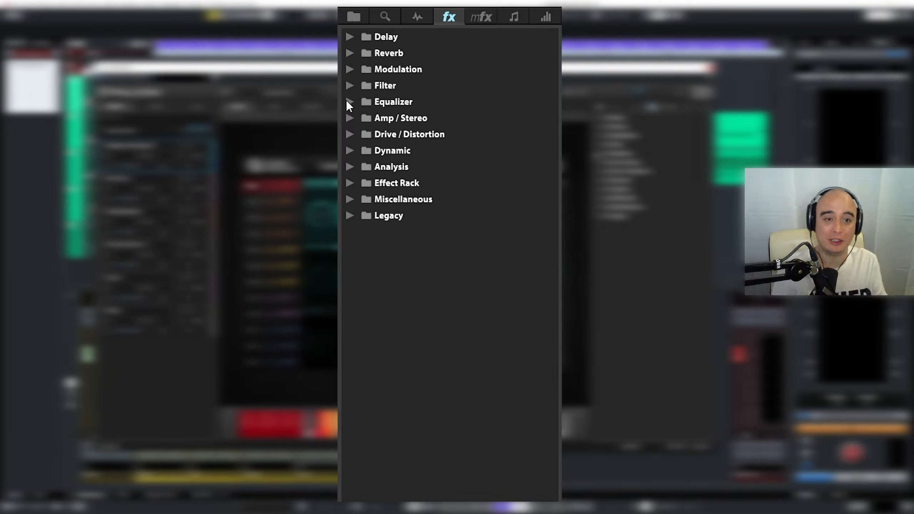
- Browse Falcon's multi-effect presets, event processors and modulation generators
{"action": "left_click", "coordinate": [483, 18]}
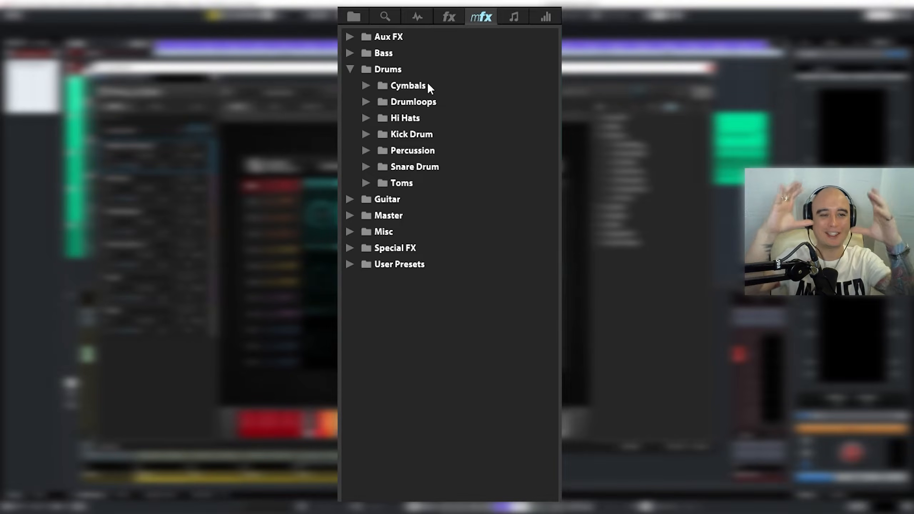
{"action": "left_click", "coordinate": [512, 15]}
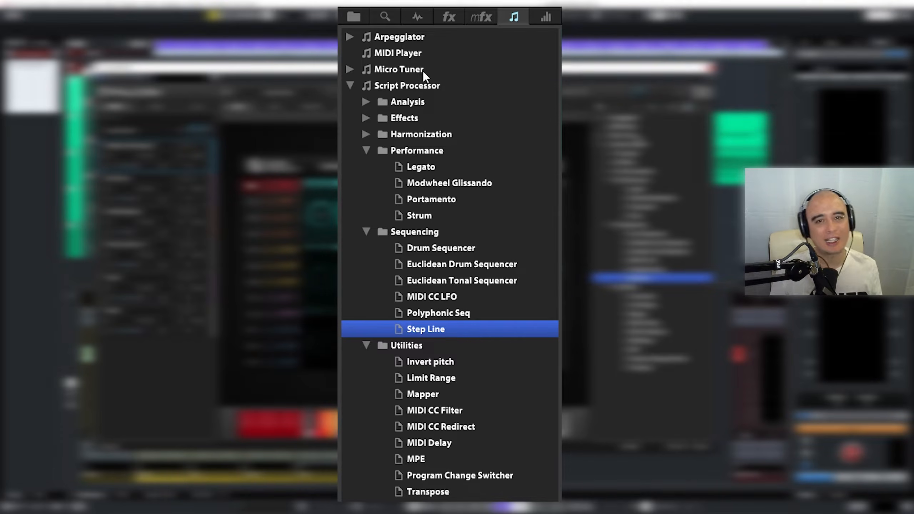
{"action": "left_click", "coordinate": [545, 16]}
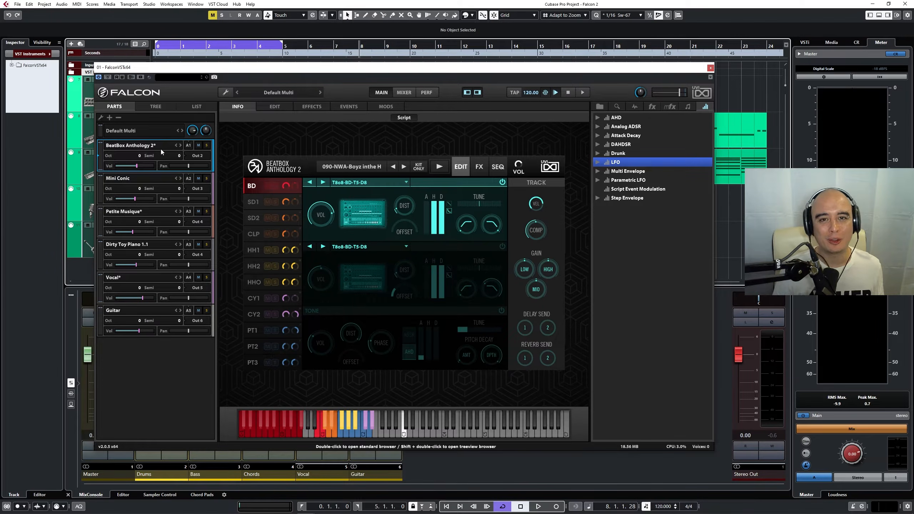
- Audition the BeatBox Anthology 2 part on its own, view its SD1 drum, and switch the solo to the Mini Conic part
{"action": "left_click", "coordinate": [206, 145]}
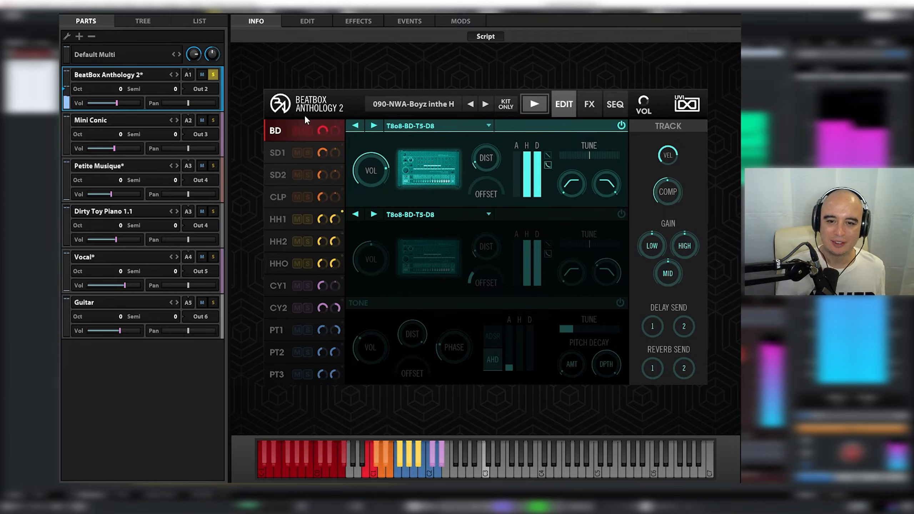
{"action": "left_click", "coordinate": [278, 150]}
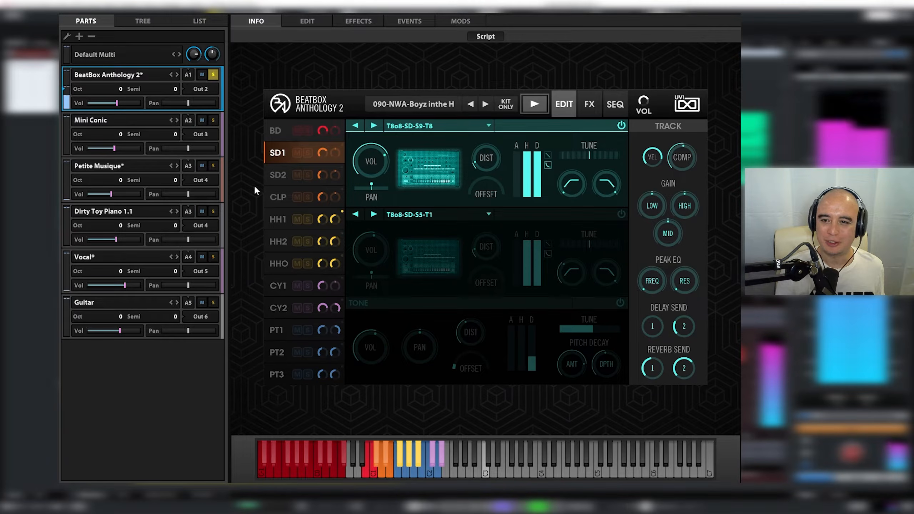
{"action": "left_click", "coordinate": [213, 120]}
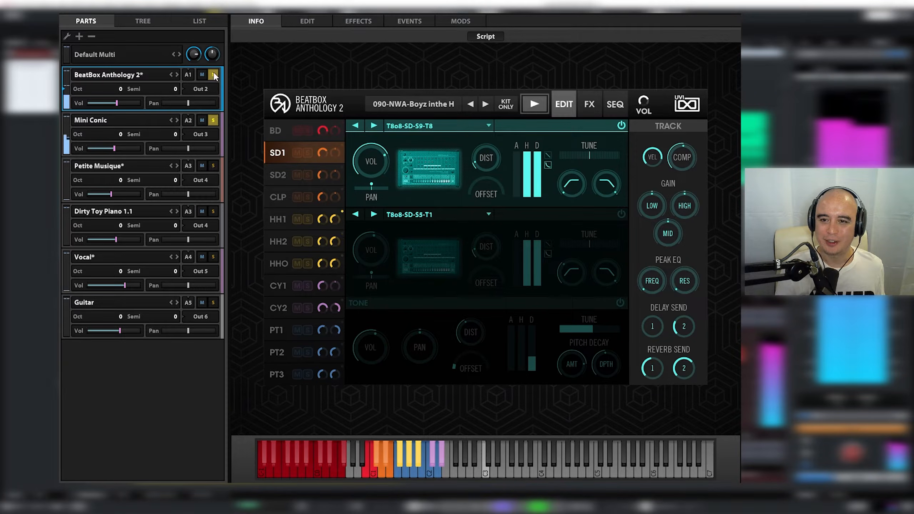
{"action": "left_click", "coordinate": [119, 117]}
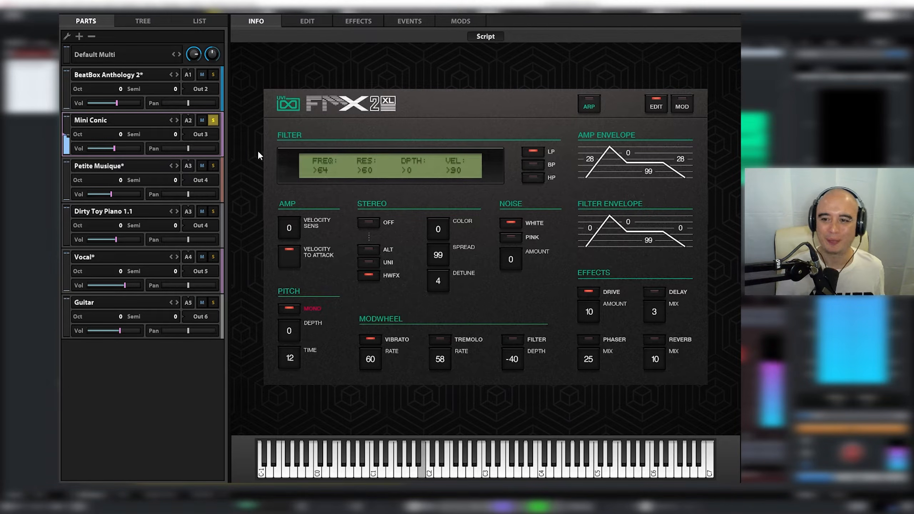
- Show the Petite Musique part, solo it instead of Mini Conic, and compare its sound with the FM layer off and on
{"action": "left_click", "coordinate": [118, 167]}
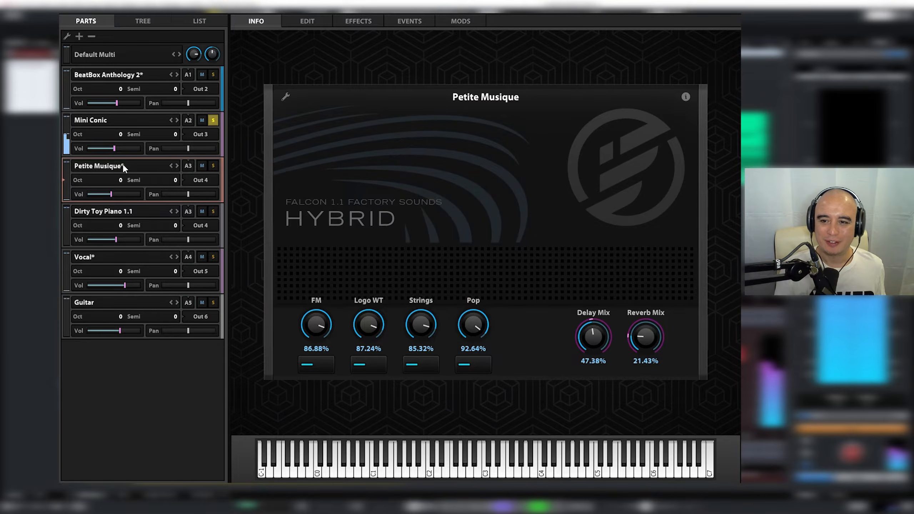
{"action": "left_click", "coordinate": [212, 165]}
{"action": "left_click", "coordinate": [214, 121]}
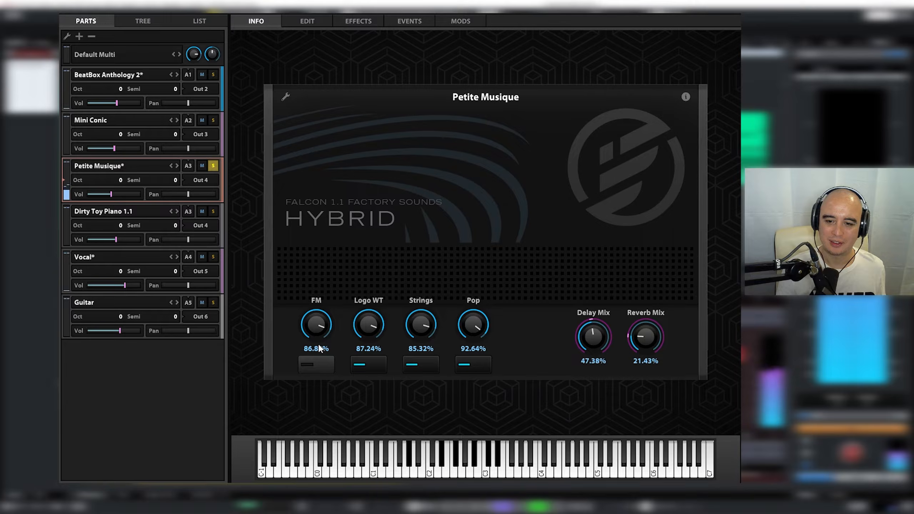
{"action": "left_click", "coordinate": [318, 365]}
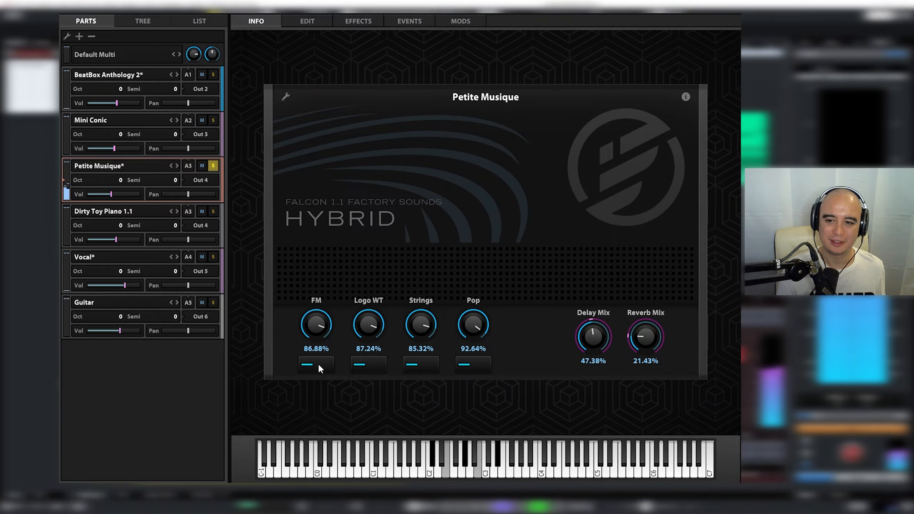
- Show and solo the Dirty Toy Piano 1.1 part, muting Petite Musique briefly to hear the piano alone
{"action": "left_click", "coordinate": [111, 214]}
{"action": "left_click", "coordinate": [212, 212]}
{"action": "left_click", "coordinate": [202, 166]}
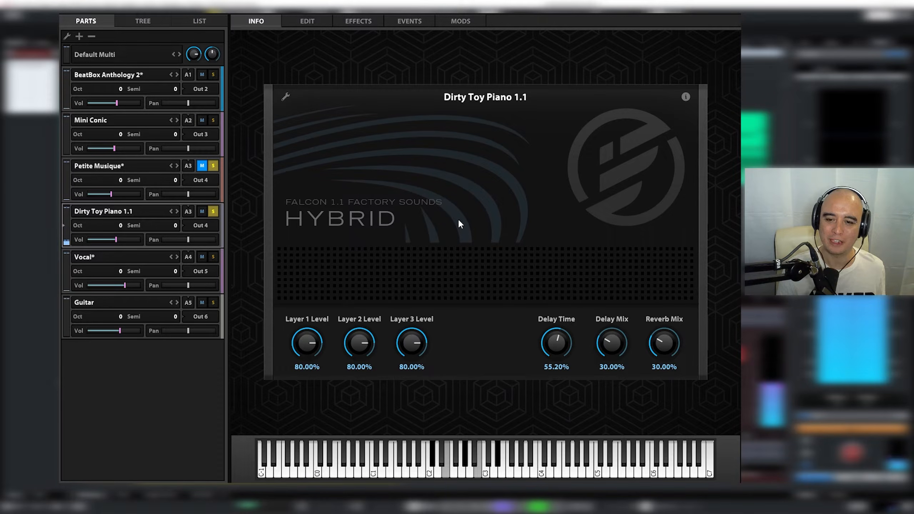
{"action": "left_click", "coordinate": [202, 166]}
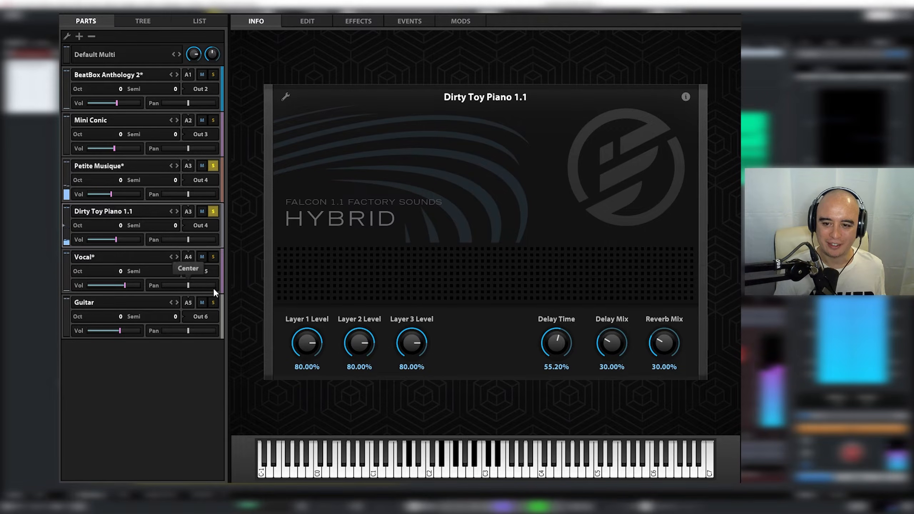
- Mute the Dirty Toy Piano 1.1 and Petite Musique parts, audition the Guitar part, and collapse the Spanish and Gypsy Loops folder
{"action": "left_click", "coordinate": [198, 211]}
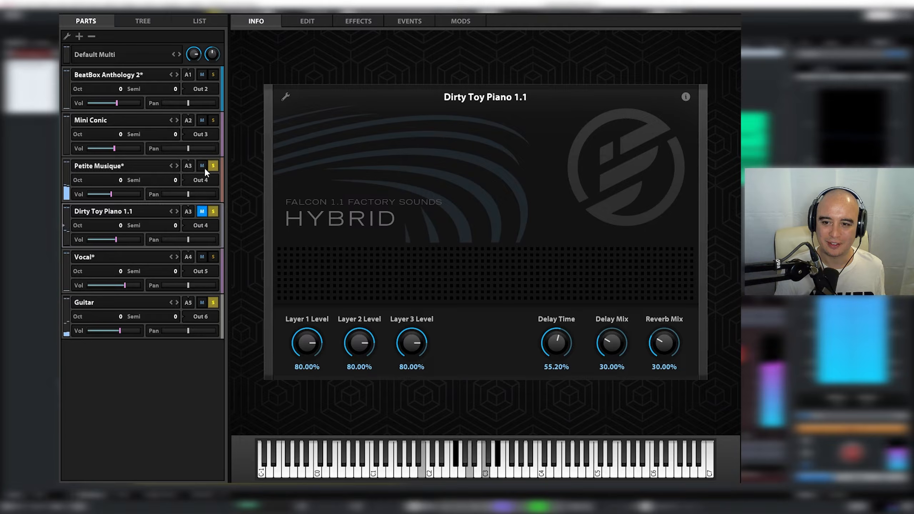
{"action": "left_click", "coordinate": [127, 304]}
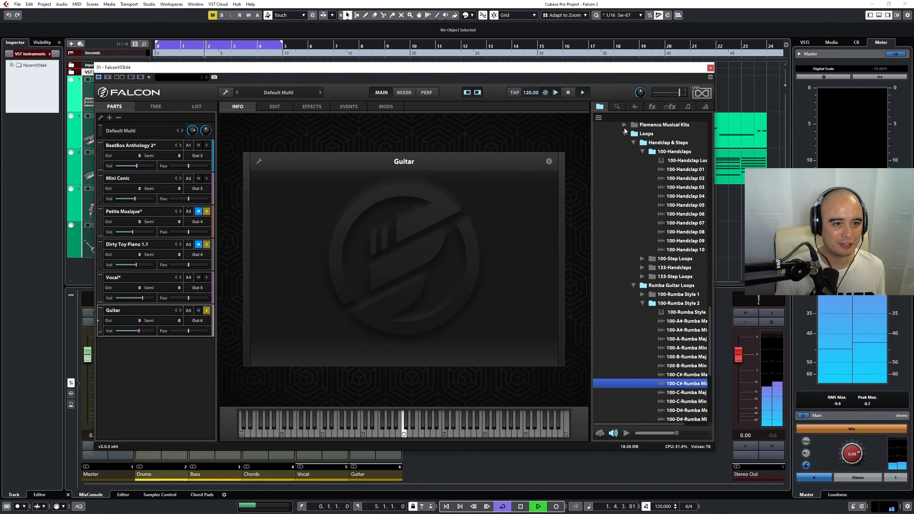
{"action": "left_click", "coordinate": [625, 134]}
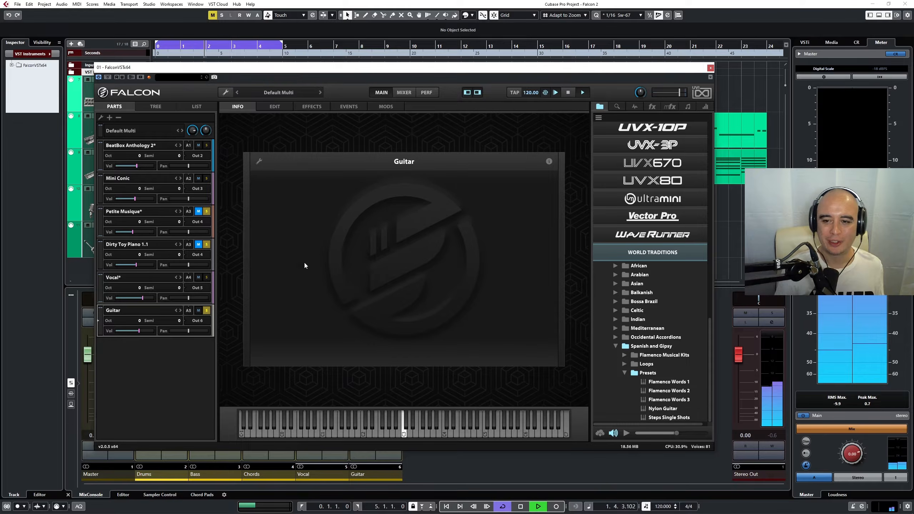
- Unmute Dirty Toy Piano 1.1 and Petite Musique, and clear the solo on both parts and on Guitar
{"action": "left_click", "coordinate": [199, 244]}
{"action": "left_click", "coordinate": [198, 211]}
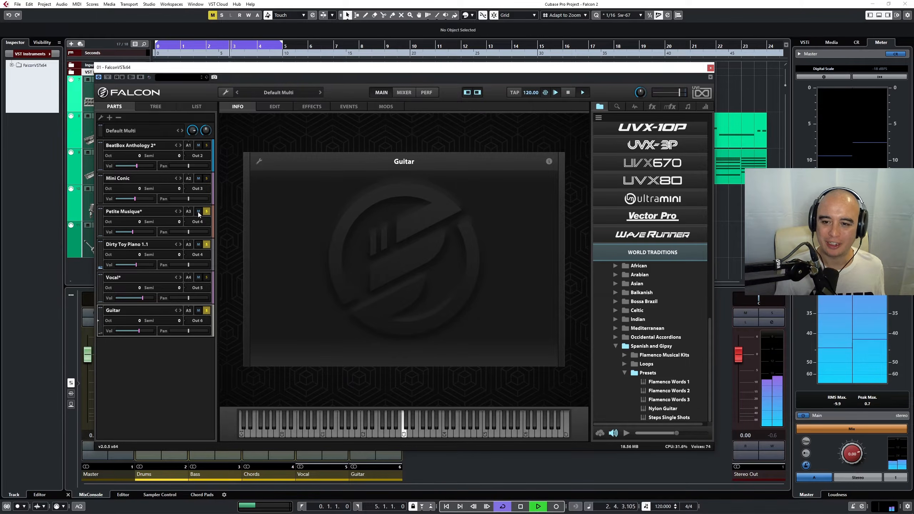
{"action": "left_click", "coordinate": [206, 212]}
{"action": "left_click", "coordinate": [206, 244]}
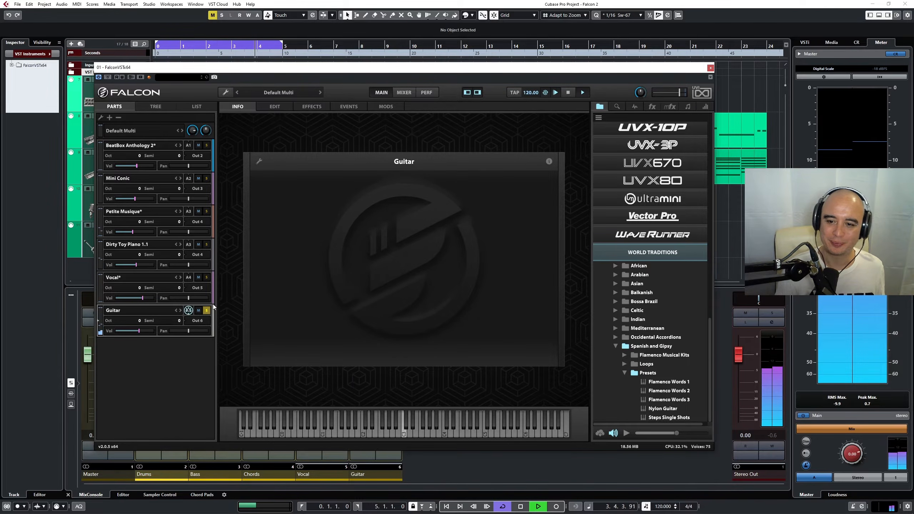
{"action": "left_click", "coordinate": [207, 311]}
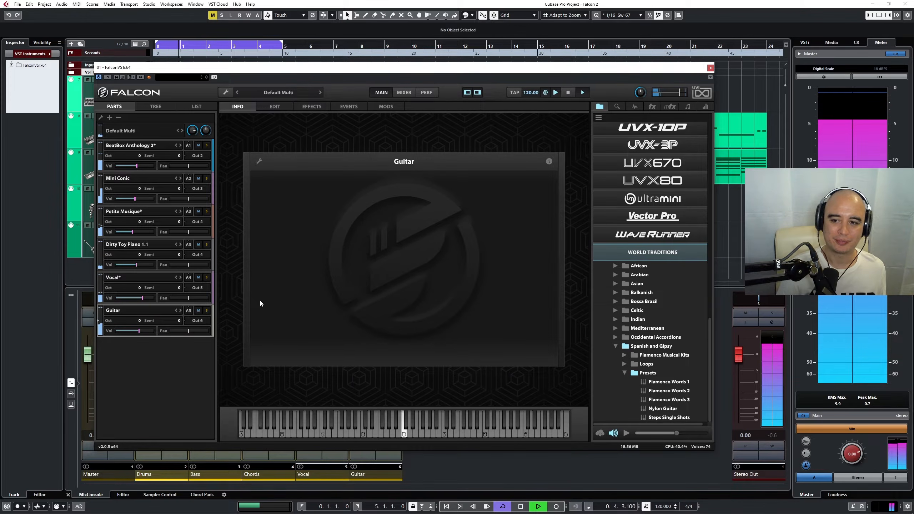
- Examine the Vocal part's effects and oscillator settings, show the Dirty Toy Piano 1.1 part, and stop playback
{"action": "left_click", "coordinate": [142, 279]}
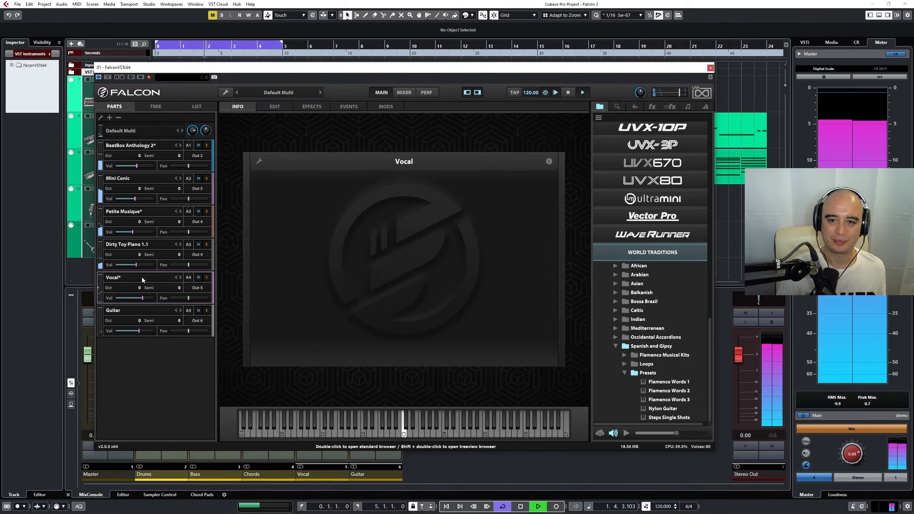
{"action": "left_click", "coordinate": [276, 105]}
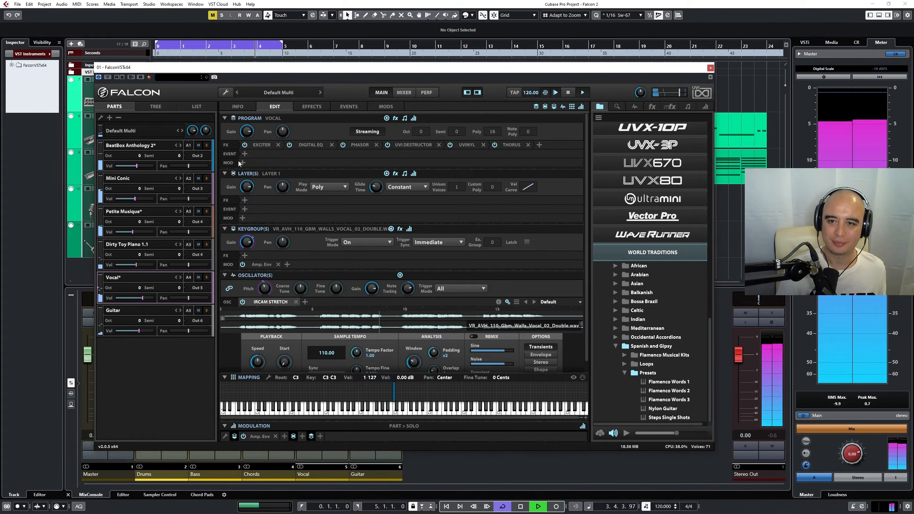
{"action": "left_click", "coordinate": [245, 106]}
{"action": "left_click", "coordinate": [150, 248]}
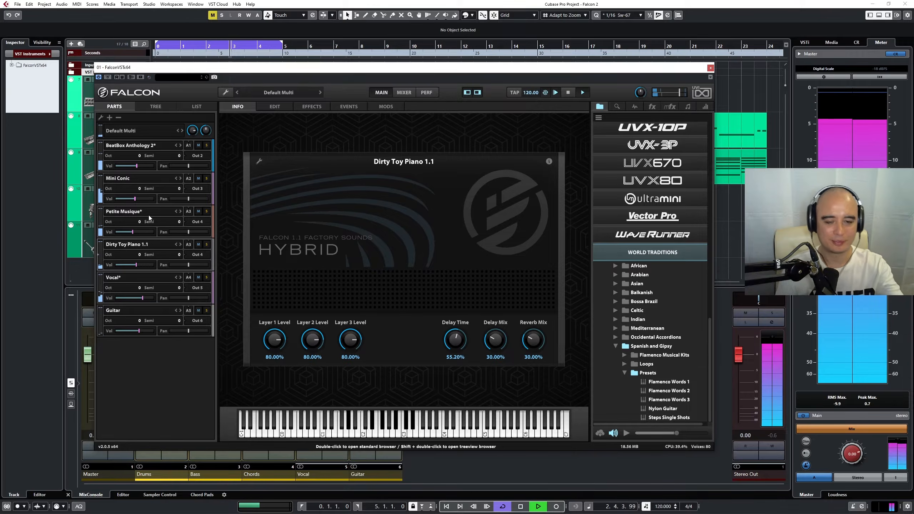
{"action": "key", "text": "space"}
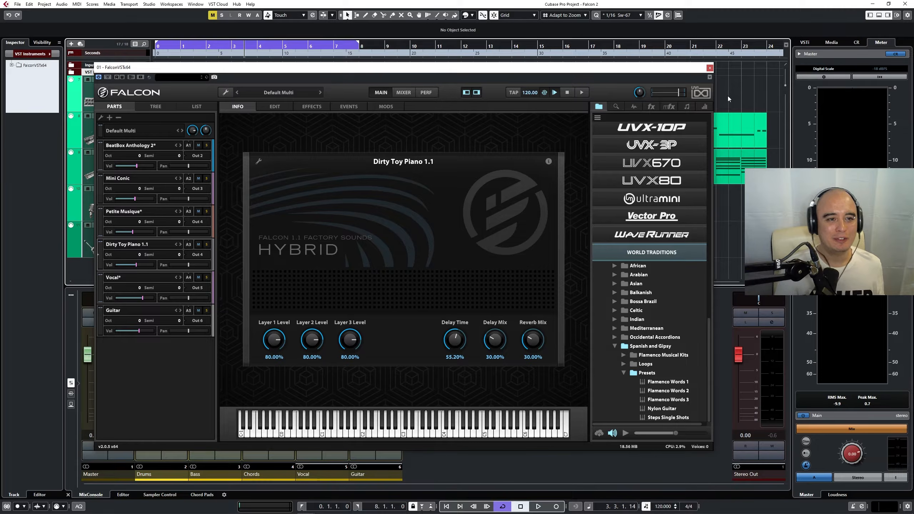
- Close the Falcon instrument window and show all tracks in the project, including the hidden Vocal audio track
{"action": "left_click", "coordinate": [708, 68]}
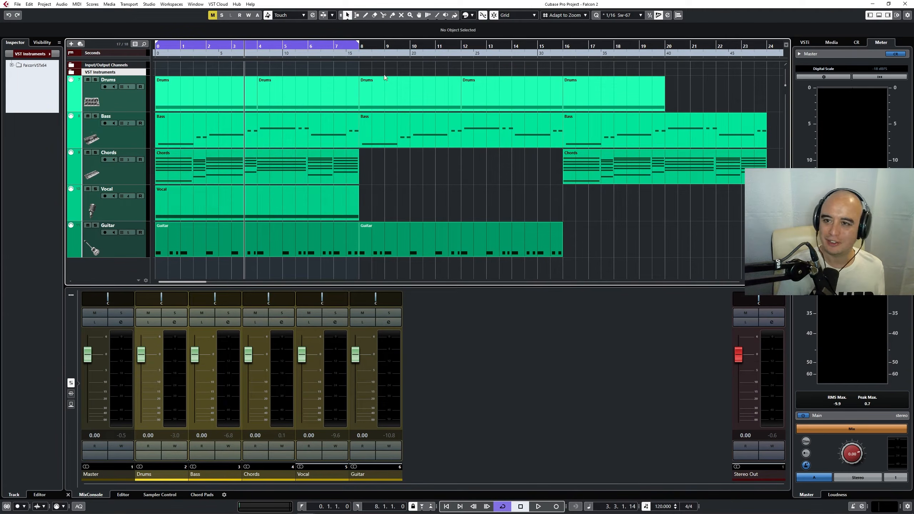
{"action": "left_click", "coordinate": [135, 44]}
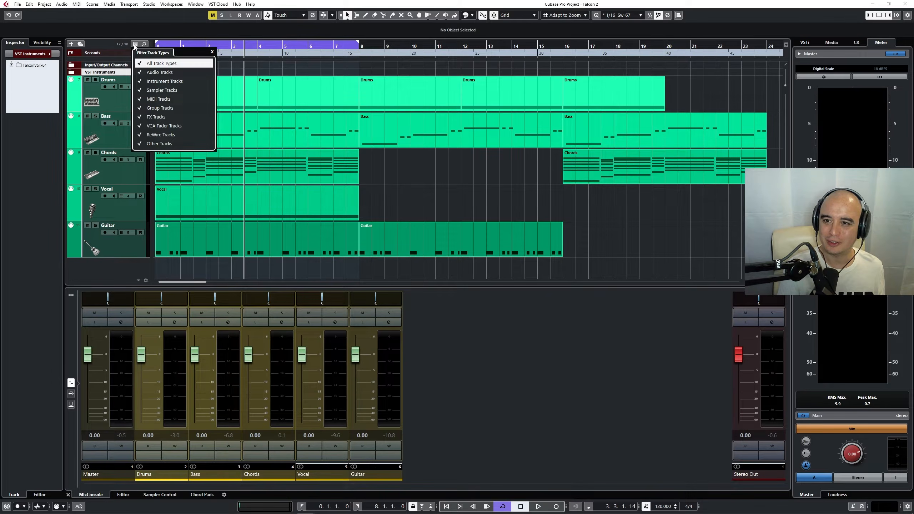
{"action": "left_click", "coordinate": [122, 45]}
{"action": "left_click", "coordinate": [122, 44]}
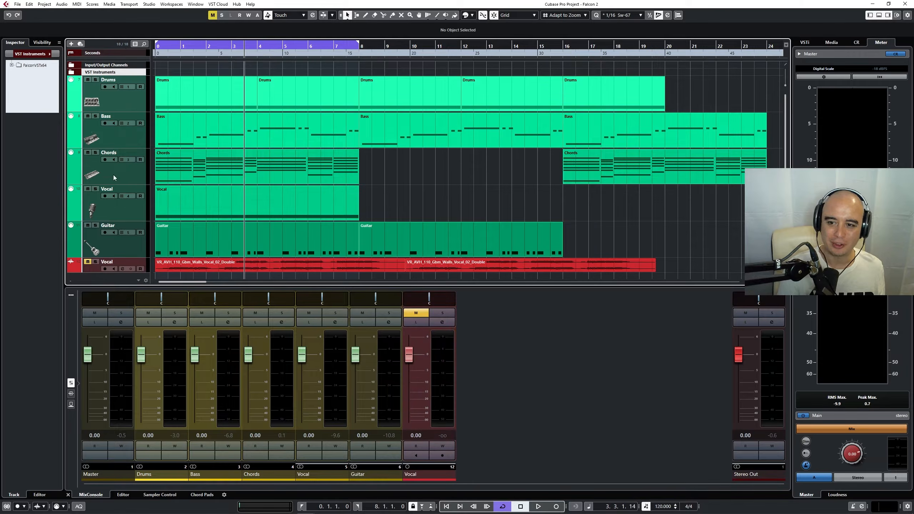
- Solo the Vocal audio track and play it from the start of the project
{"action": "left_click", "coordinate": [95, 262]}
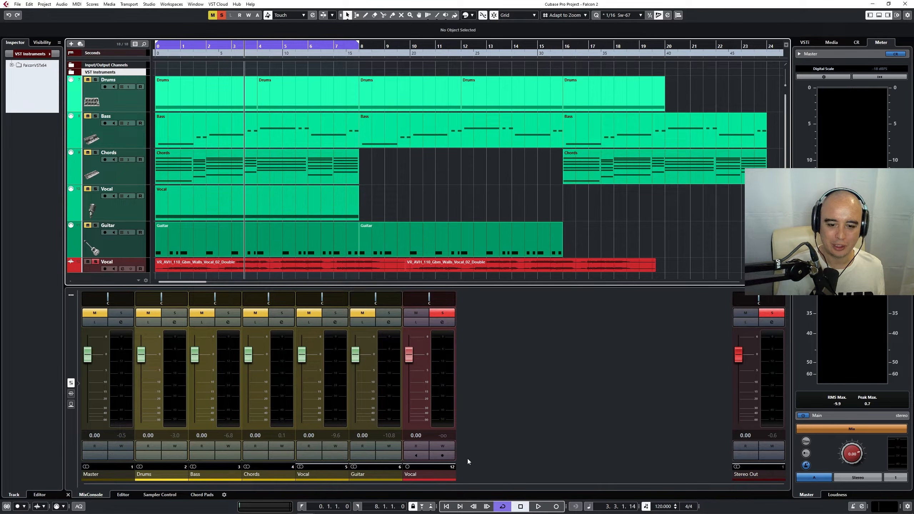
{"action": "left_click", "coordinate": [447, 506]}
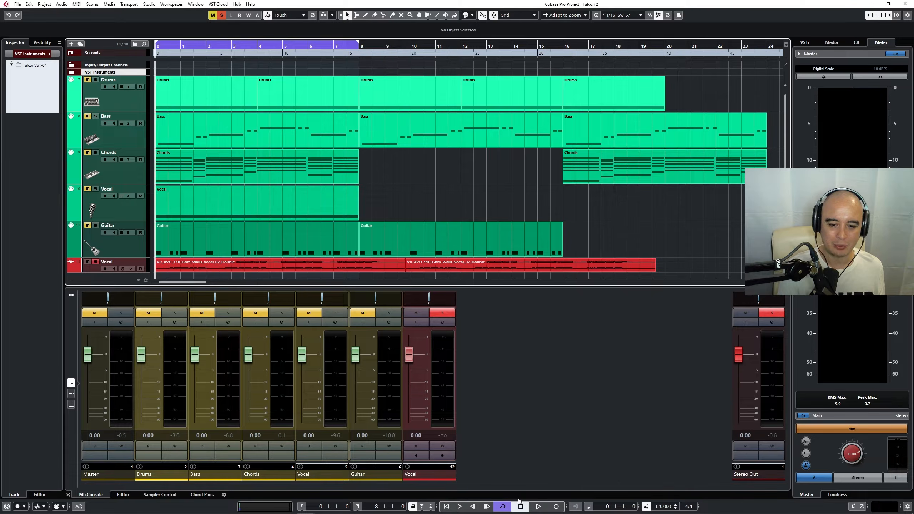
{"action": "left_click", "coordinate": [538, 506]}
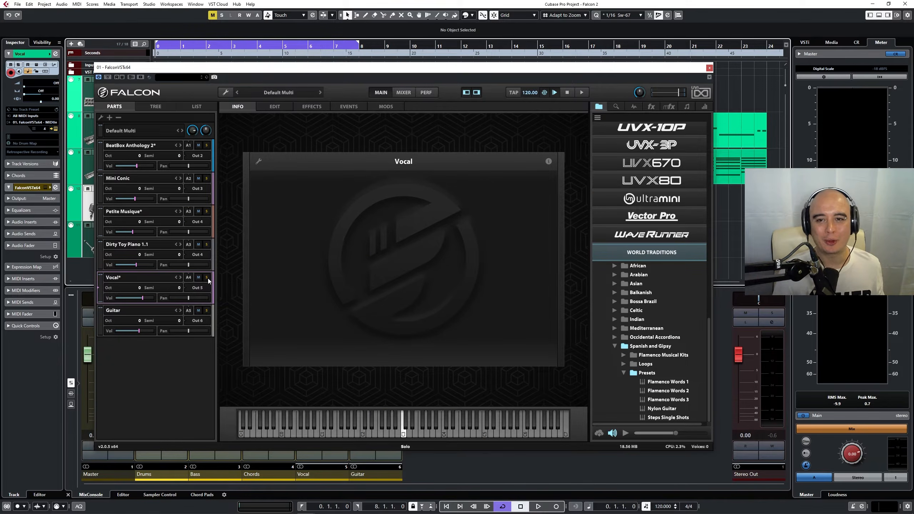
- Open the Vocal part's edit settings and examine its IRCAM Stretch oscillator
{"action": "left_click", "coordinate": [274, 106]}
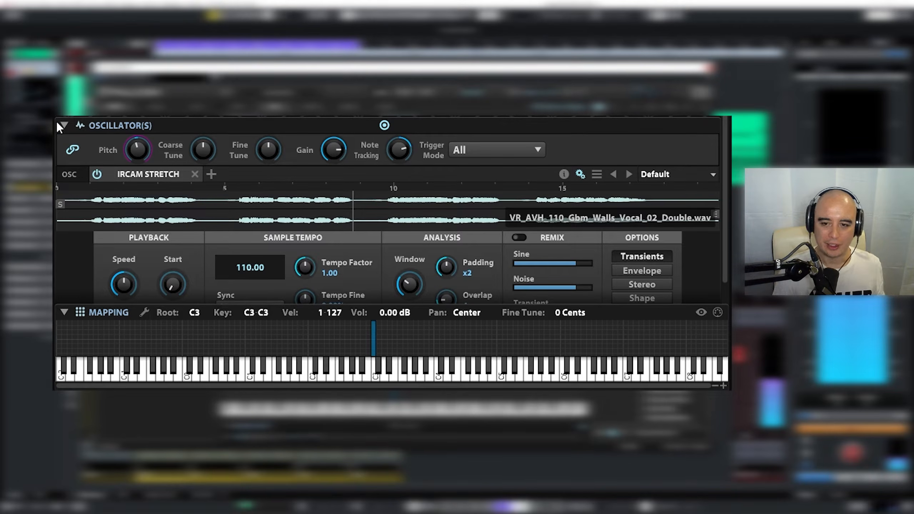
{"action": "mouse_move", "coordinate": [142, 145]}
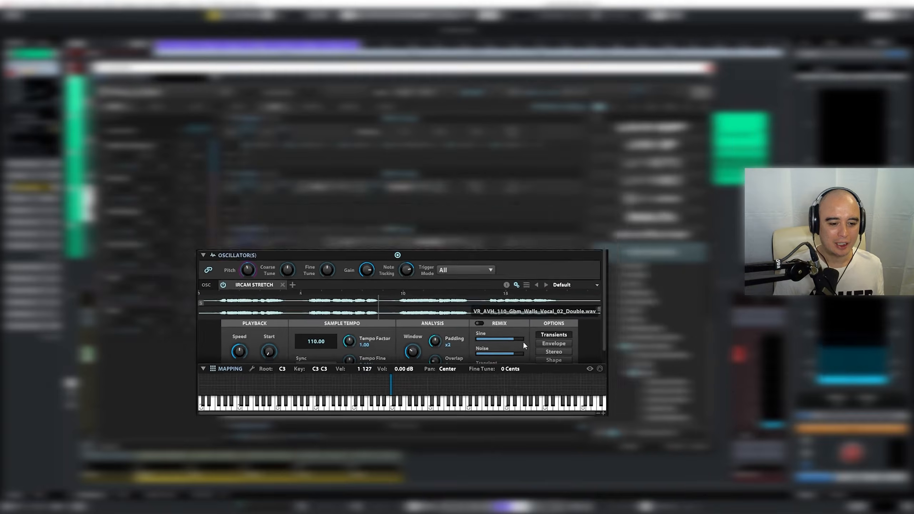
- Set the project tempo to 80 BPM and audition the Vocal part at that speed
{"action": "left_click", "coordinate": [655, 506]}
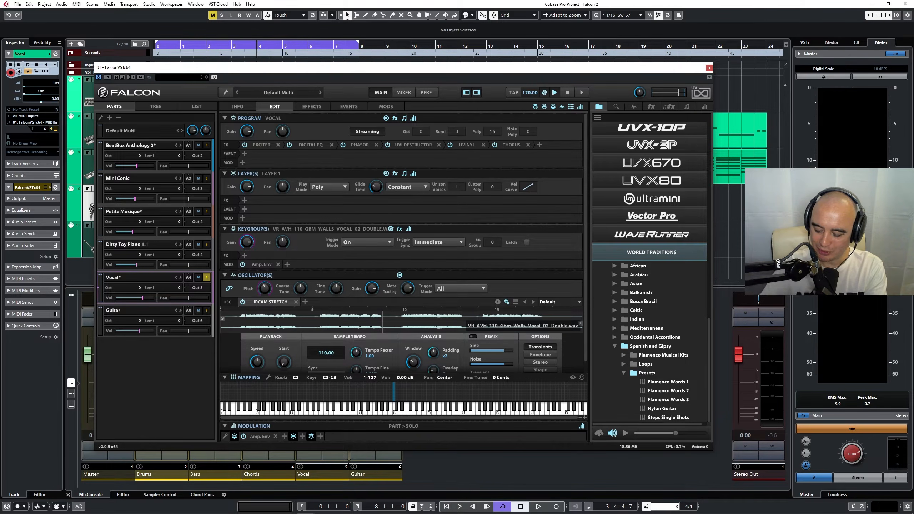
{"action": "key", "text": "Return"}
{"action": "key", "text": "space"}
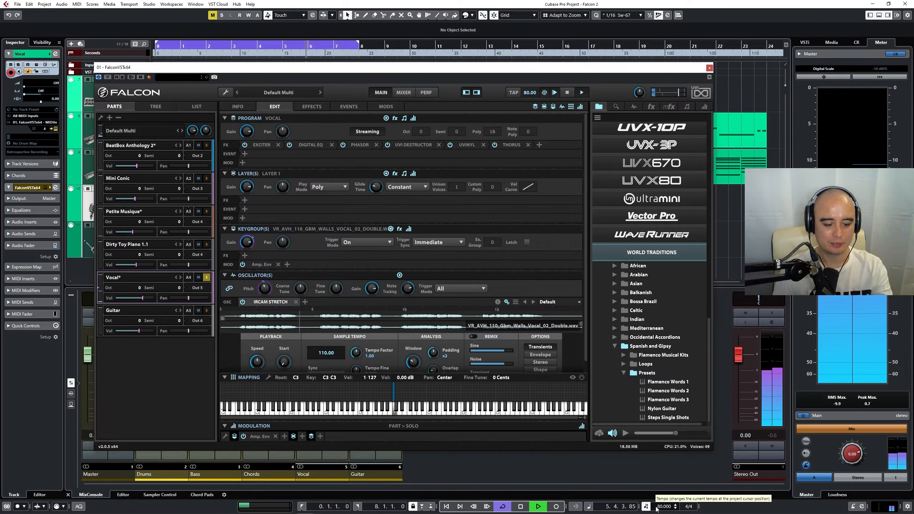
{"action": "key", "text": "space"}
- Set the project tempo to 50 BPM and audition the Vocal part at that slower speed
{"action": "left_click", "coordinate": [655, 507]}
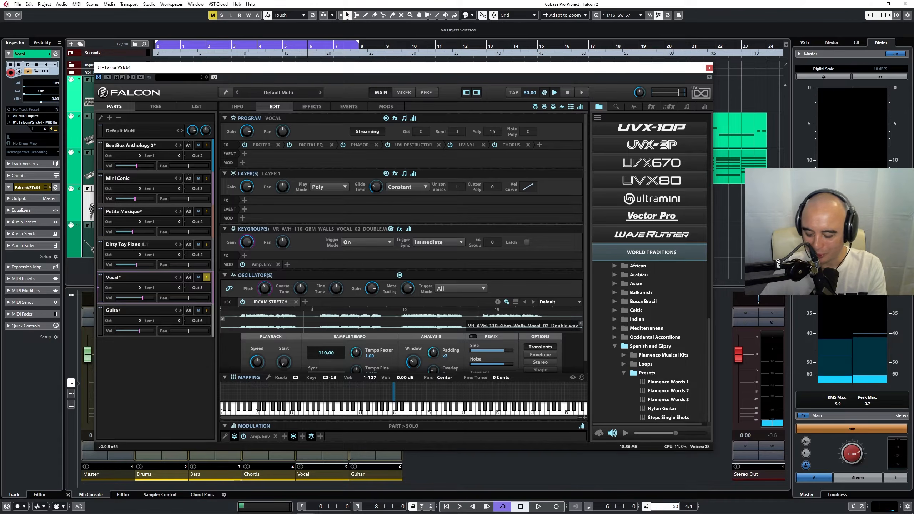
{"action": "type", "text": "50"}
{"action": "key", "text": "Return"}
{"action": "key", "text": "space"}
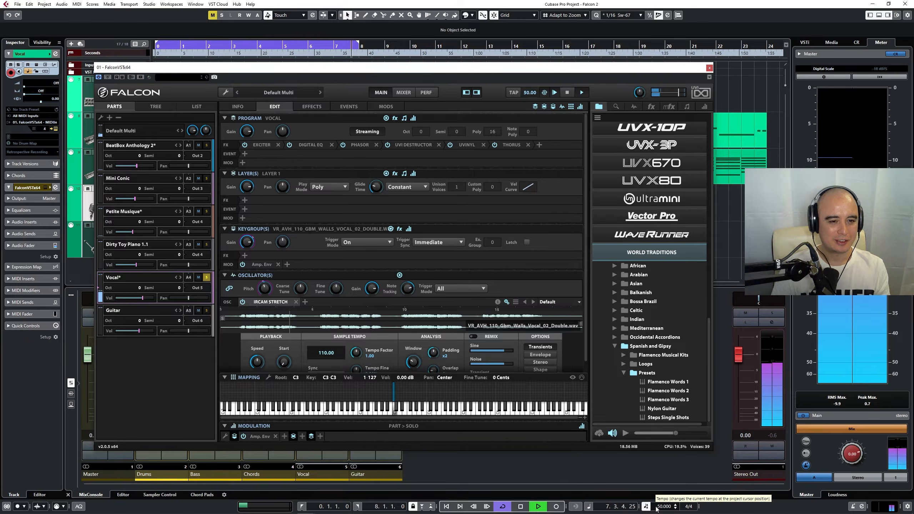
{"action": "key", "text": "space"}
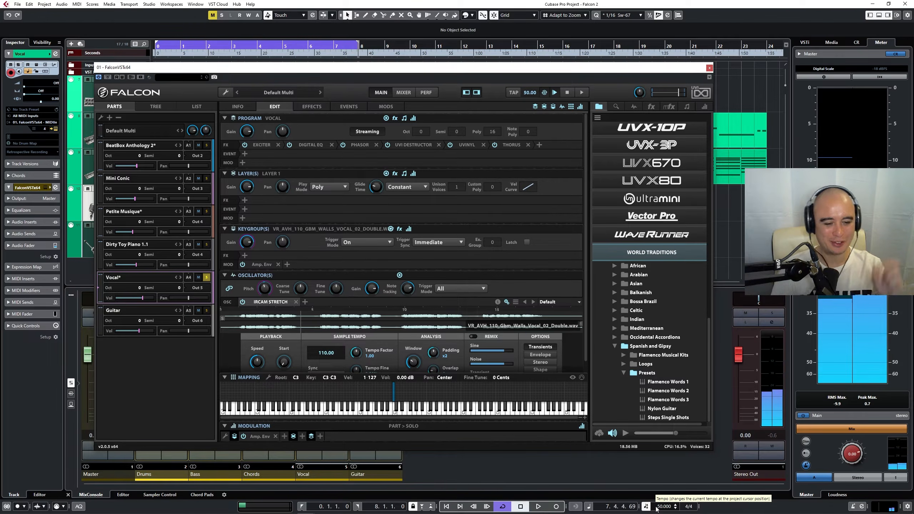
- Set the project tempo back to 120 BPM
{"action": "double_click", "coordinate": [656, 507]}
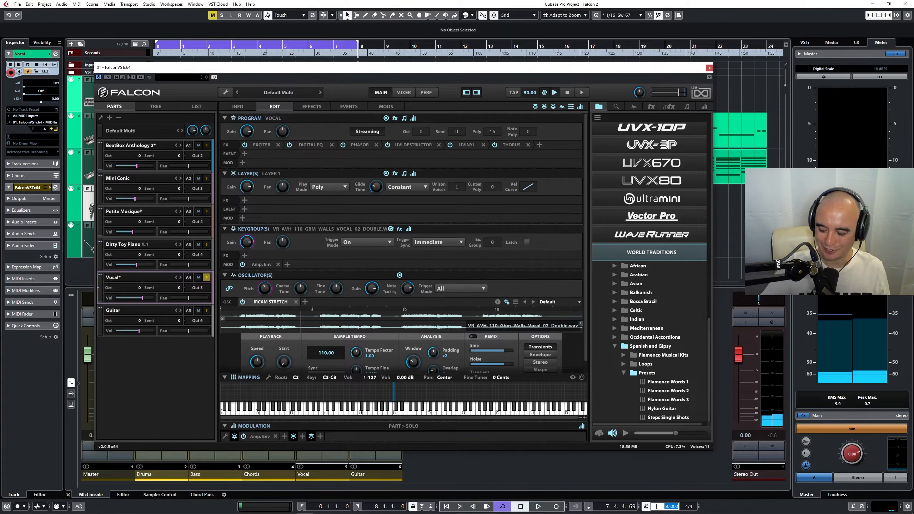
{"action": "type", "text": "120"}
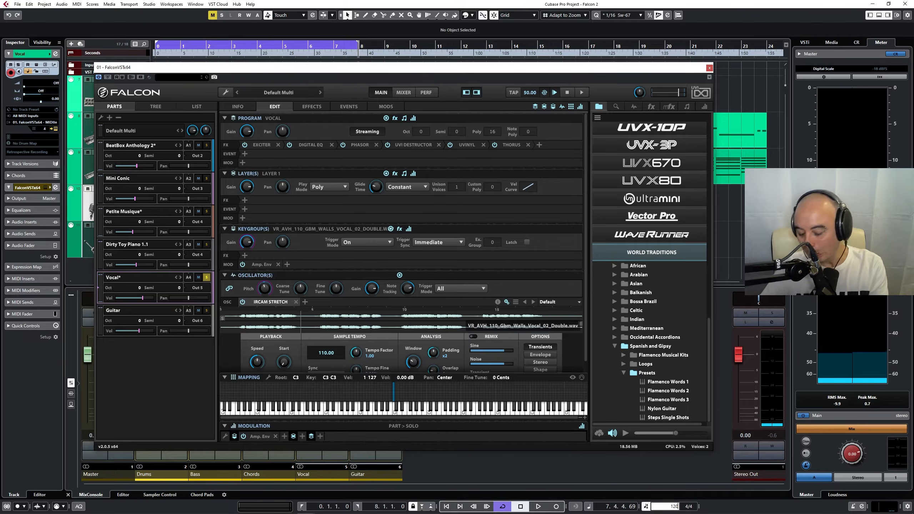
{"action": "key", "text": "Return"}
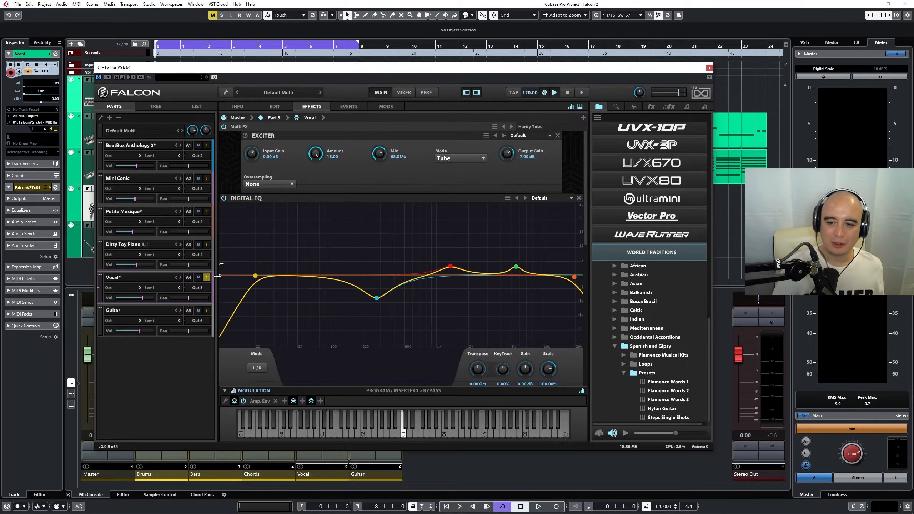
- Solo the Guitar part and examine its Slice oscillator's playback and sync settings
{"action": "left_click", "coordinate": [207, 310]}
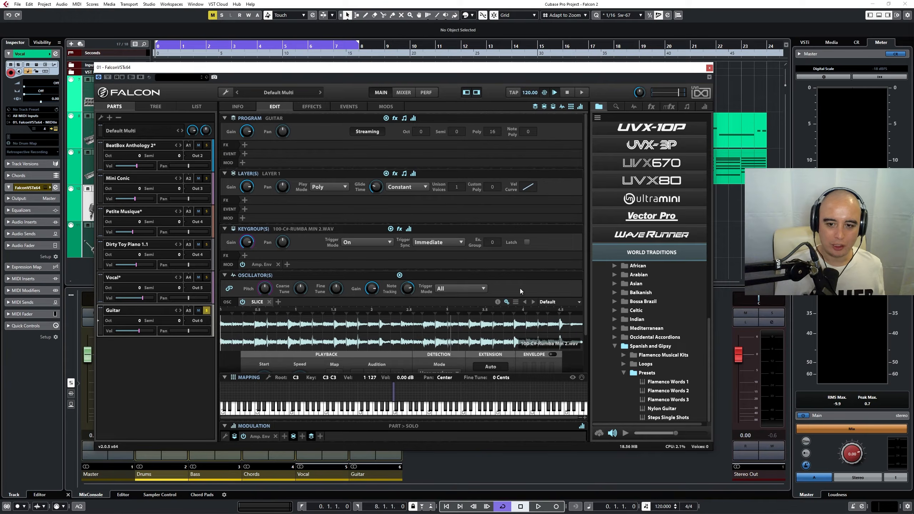
{"action": "scroll", "coordinate": [577, 258], "scroll_direction": "down", "scroll_amount": 3}
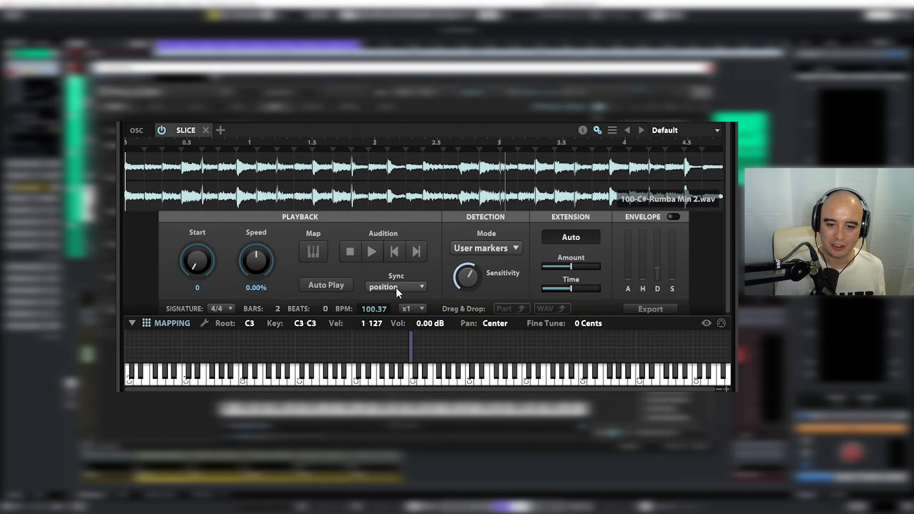
{"action": "left_click", "coordinate": [414, 381]}
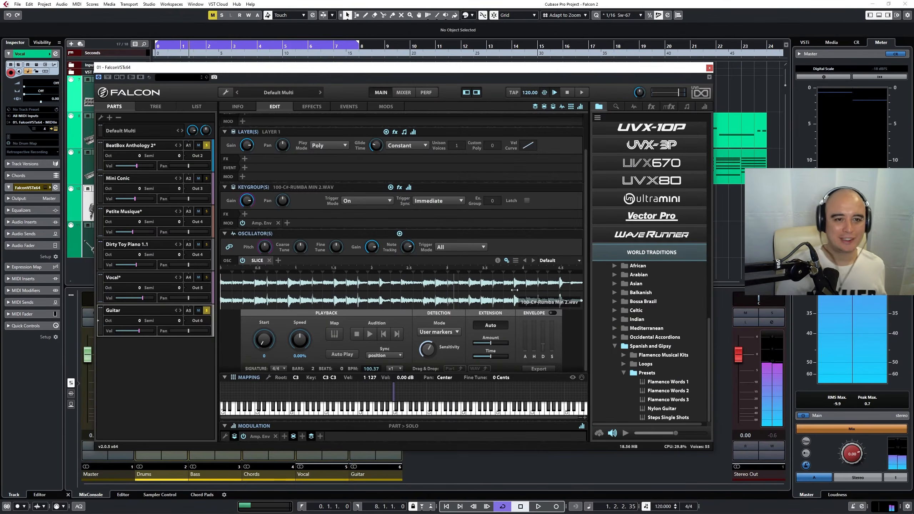
- Show Falcon's oscillator browser and review its Sample and Synthesis oscillator types
{"action": "left_click", "coordinate": [615, 107]}
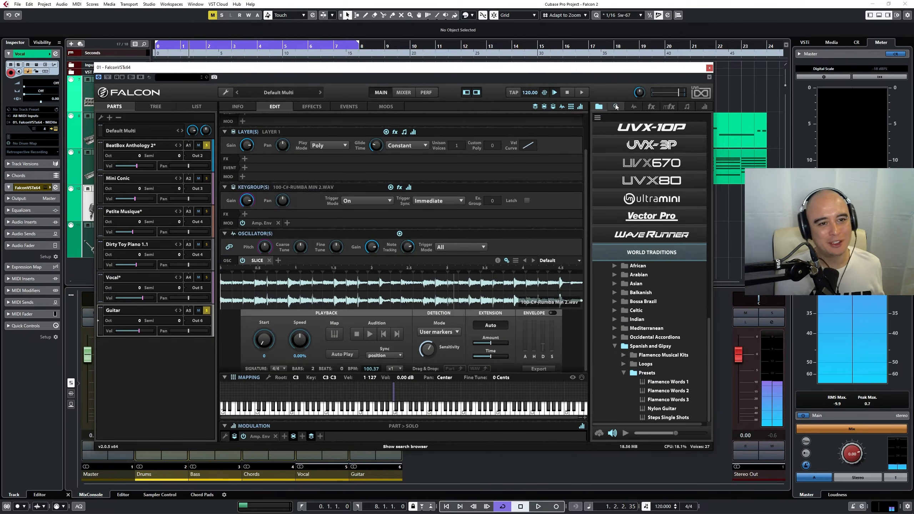
{"action": "left_click", "coordinate": [633, 106]}
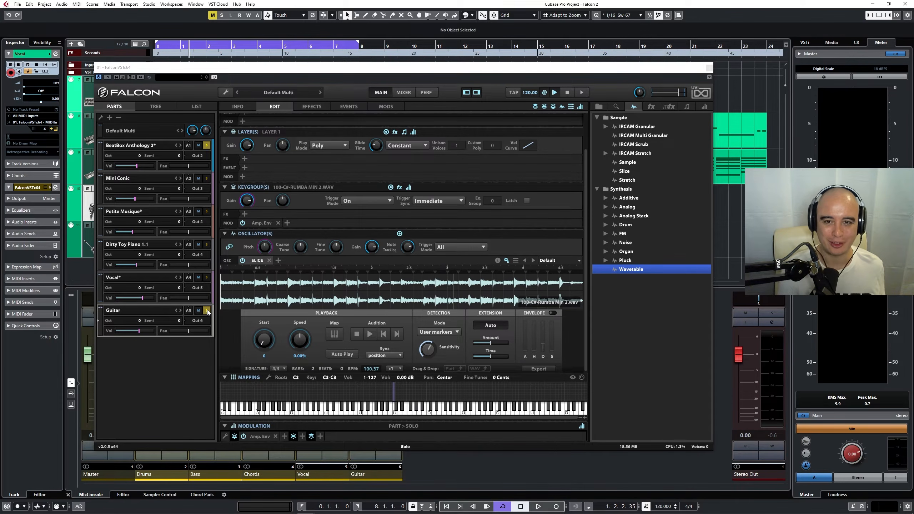
- Start playback and mute the BeatBox Anthology 2 part to hear the Guitar part alone
{"action": "key", "text": "space"}
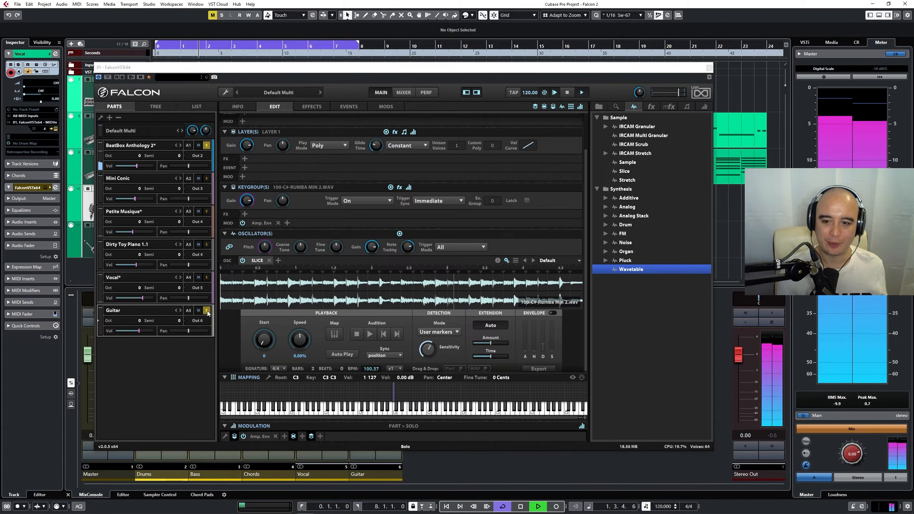
{"action": "left_click", "coordinate": [198, 145]}
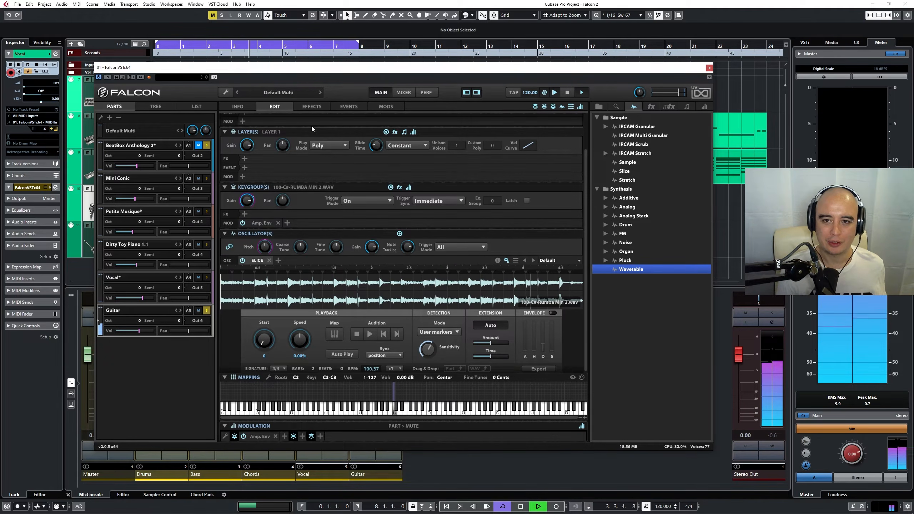
- Insert the SparkVerb reverb's Big Plate preset in the Guitar part's effects and set its Mix to 30.40%
{"action": "left_click", "coordinate": [310, 106]}
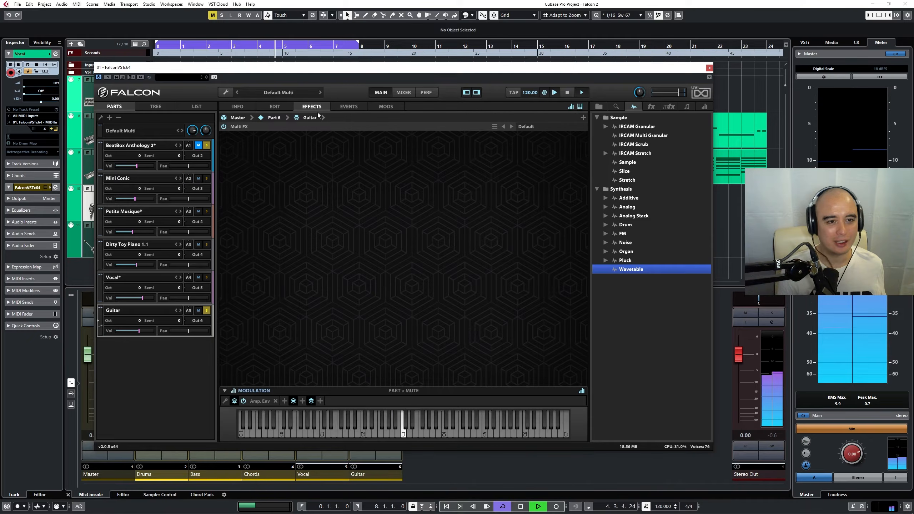
{"action": "left_click", "coordinate": [650, 108]}
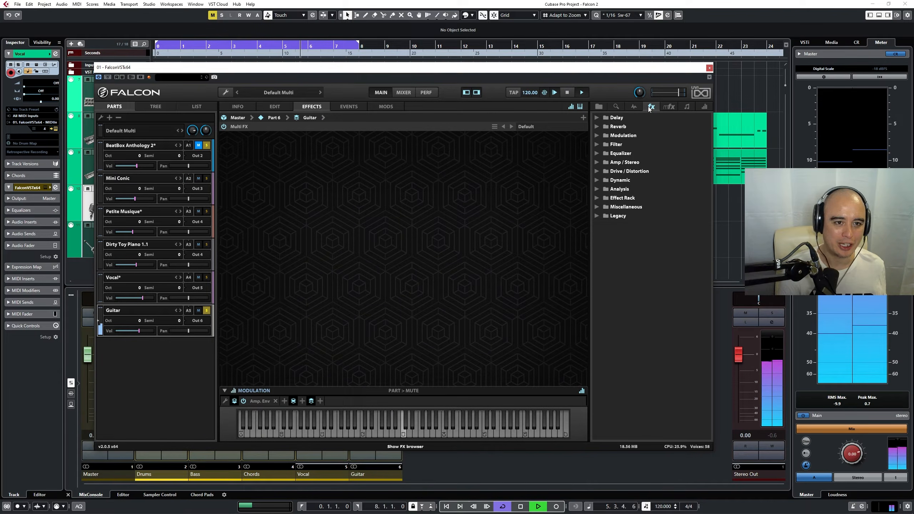
{"action": "left_click", "coordinate": [596, 126]}
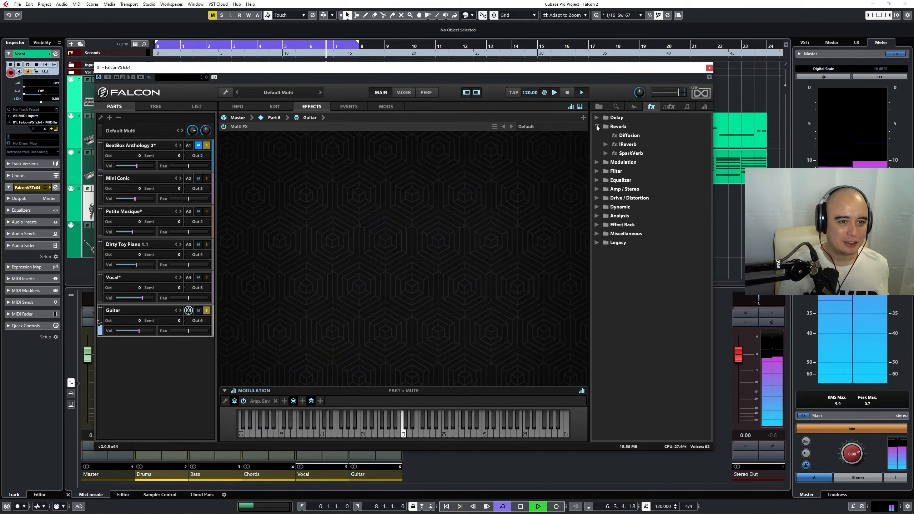
{"action": "left_click", "coordinate": [605, 154]}
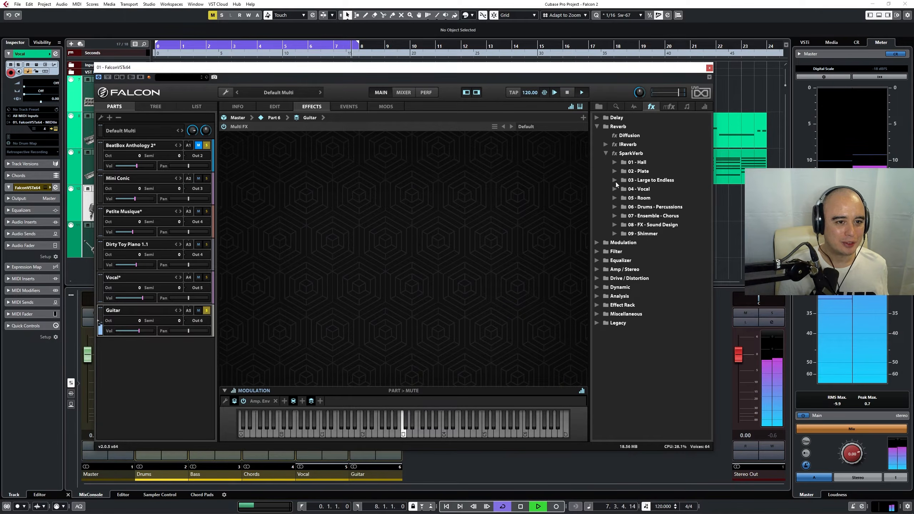
{"action": "left_click", "coordinate": [615, 171]}
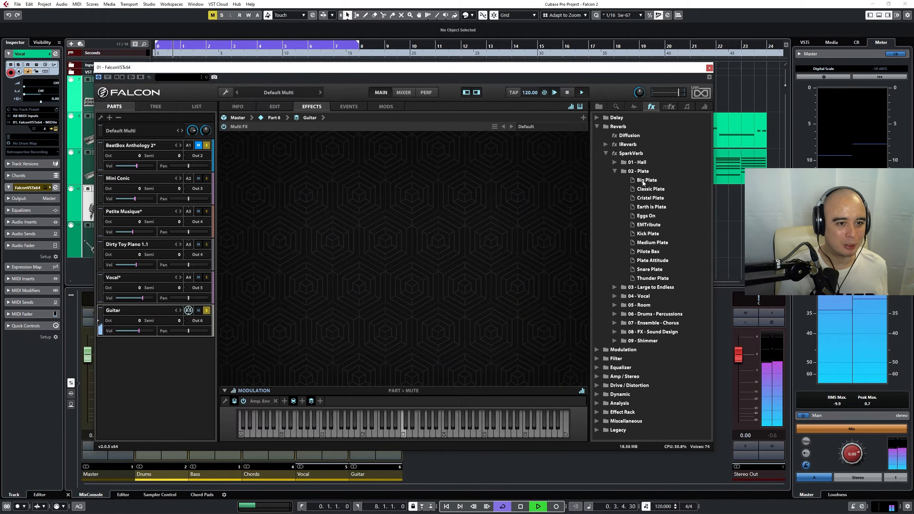
{"action": "left_click_drag", "start_coordinate": [645, 180], "coordinate": [437, 168]}
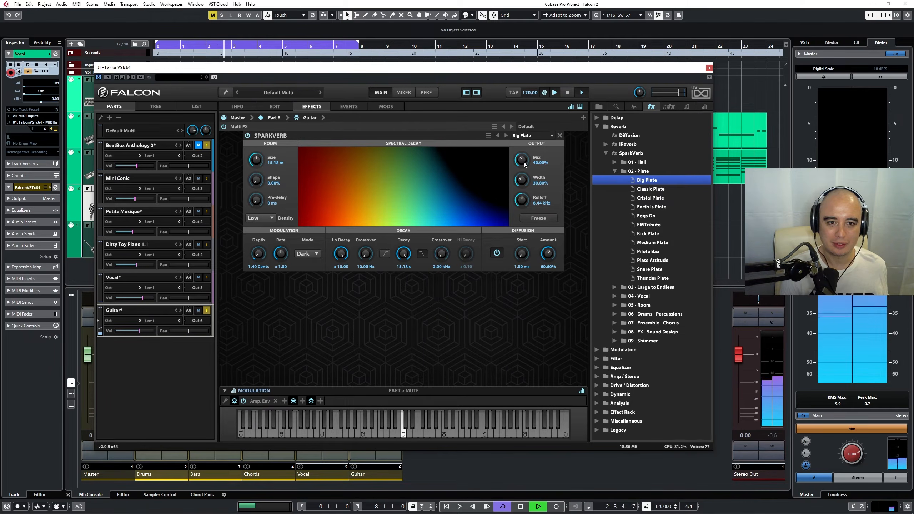
{"action": "left_click_drag", "start_coordinate": [524, 162], "coordinate": [525, 171]}
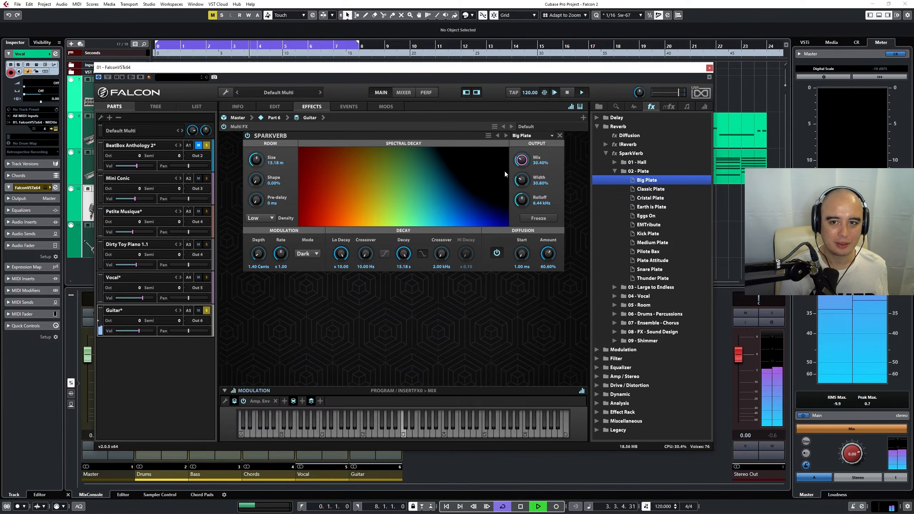
- Try the Track Delay effect before SparkVerb on the Guitar part and remove it again
{"action": "left_click", "coordinate": [596, 126]}
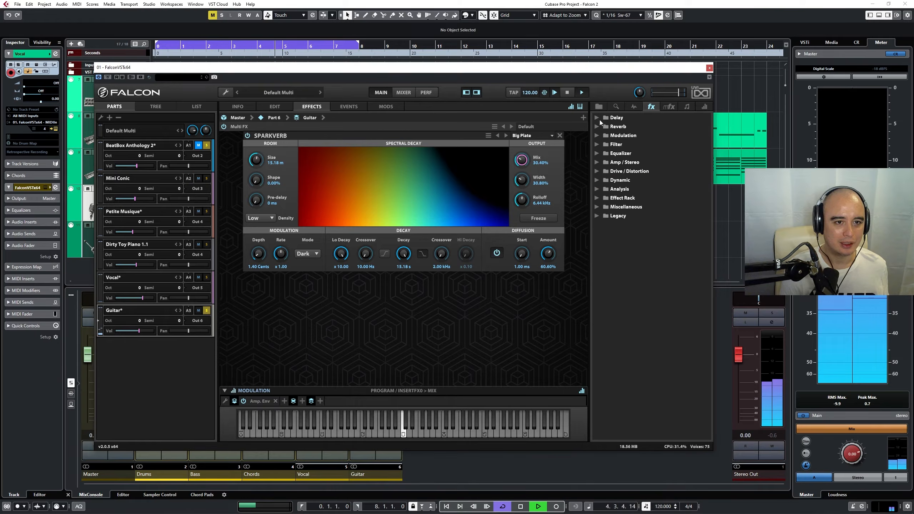
{"action": "left_click", "coordinate": [598, 118]}
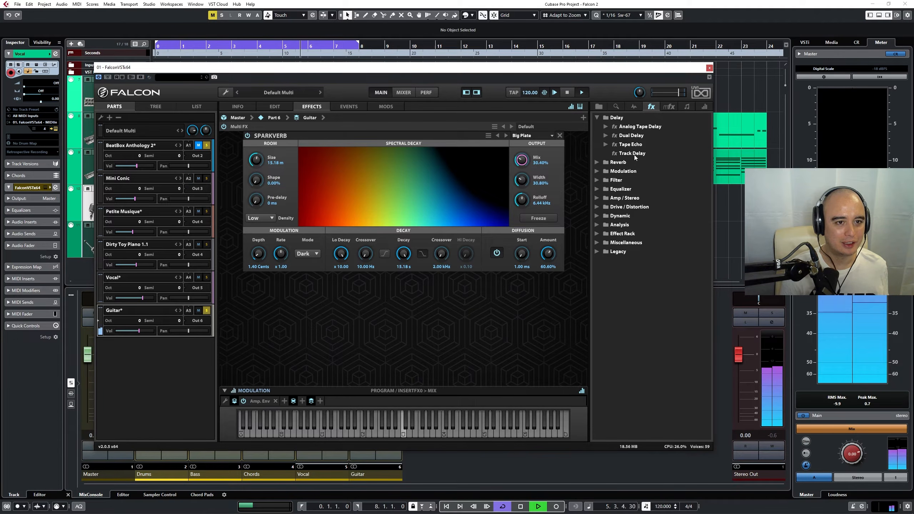
{"action": "left_click_drag", "start_coordinate": [633, 155], "coordinate": [493, 140]}
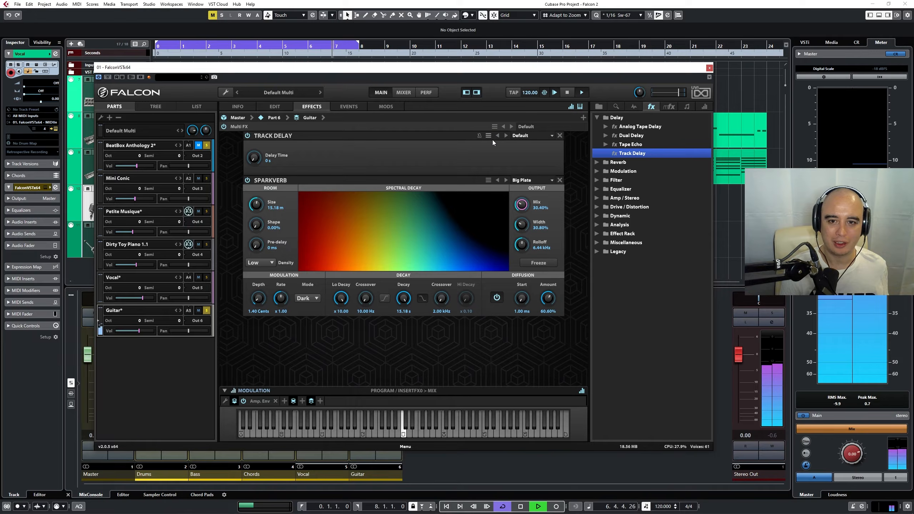
{"action": "left_click", "coordinate": [559, 135]}
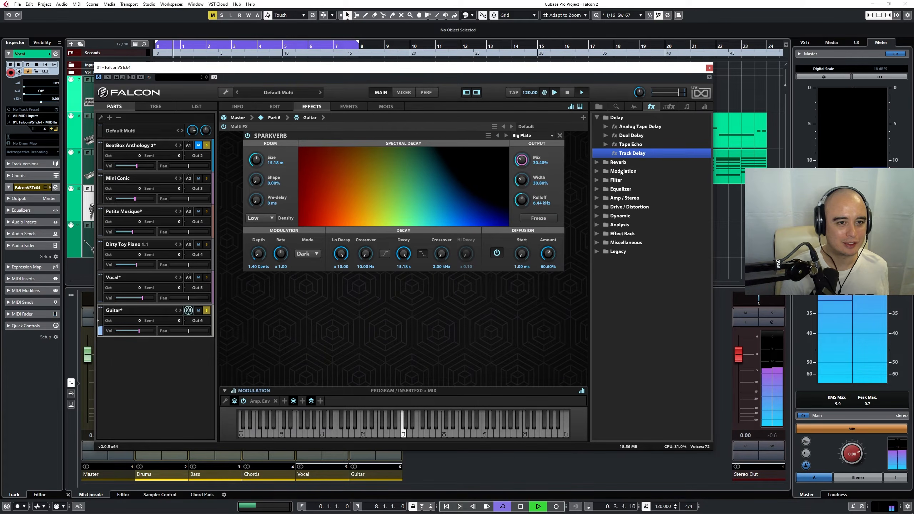
- Try the Analog Tape Delay's 1-4 Tube Mono preset before SparkVerb on the Guitar part and remove it again
{"action": "left_click", "coordinate": [605, 126]}
{"action": "left_click", "coordinate": [643, 135]}
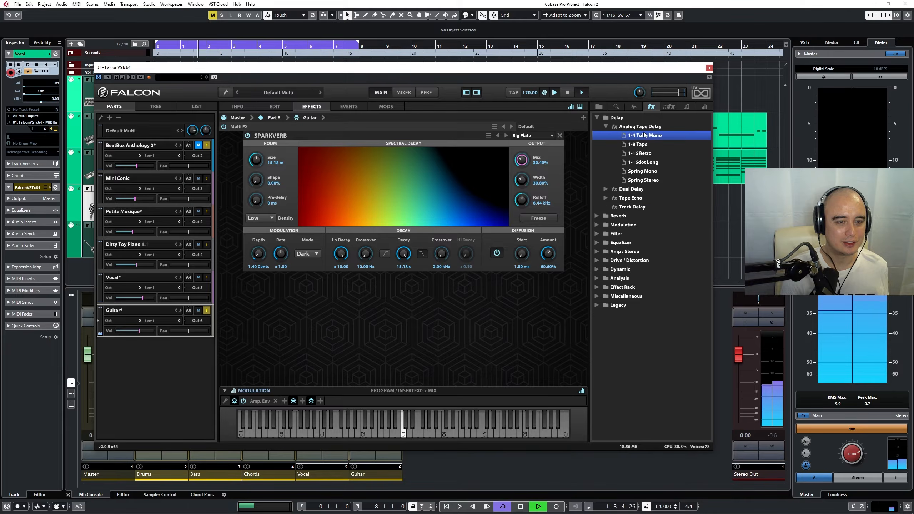
{"action": "left_click_drag", "start_coordinate": [644, 136], "coordinate": [480, 135]}
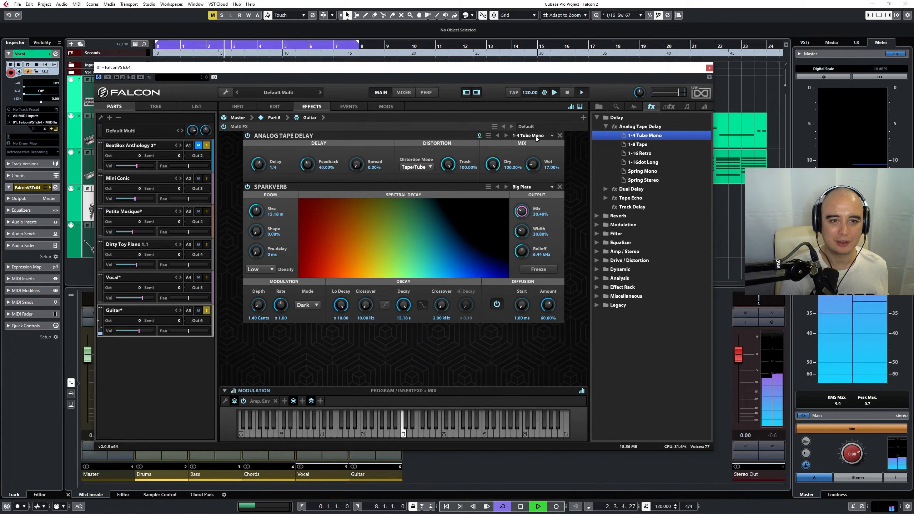
{"action": "left_click", "coordinate": [560, 135]}
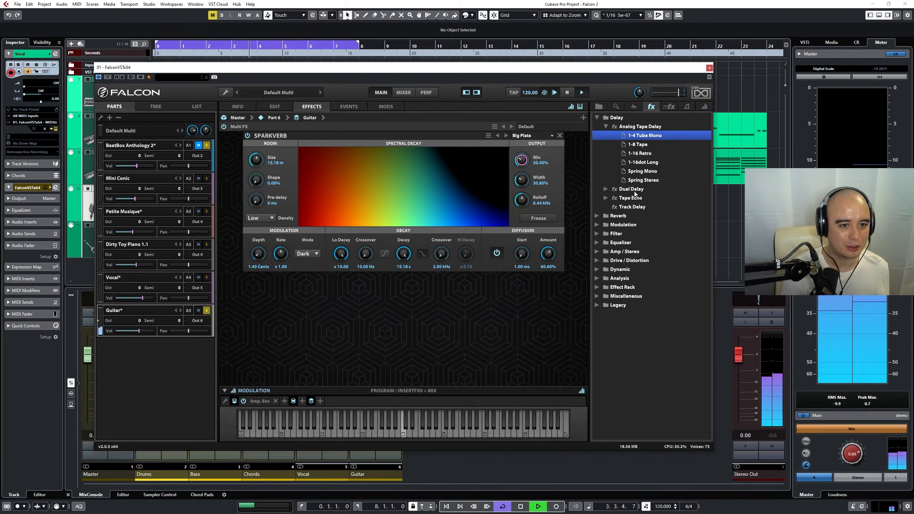
- Insert the default Dual Delay effect before SparkVerb on the Guitar part
{"action": "left_click_drag", "start_coordinate": [634, 194], "coordinate": [425, 152]}
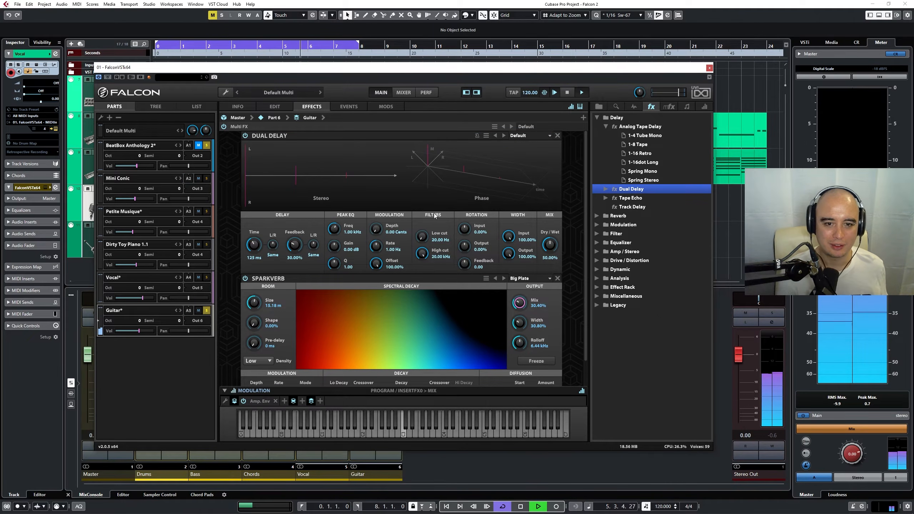
- Try the Dual Delay with a 704 ms time and 76.08% feedback, stop playback and remove the effect
{"action": "left_click_drag", "start_coordinate": [254, 244], "coordinate": [274, 215]}
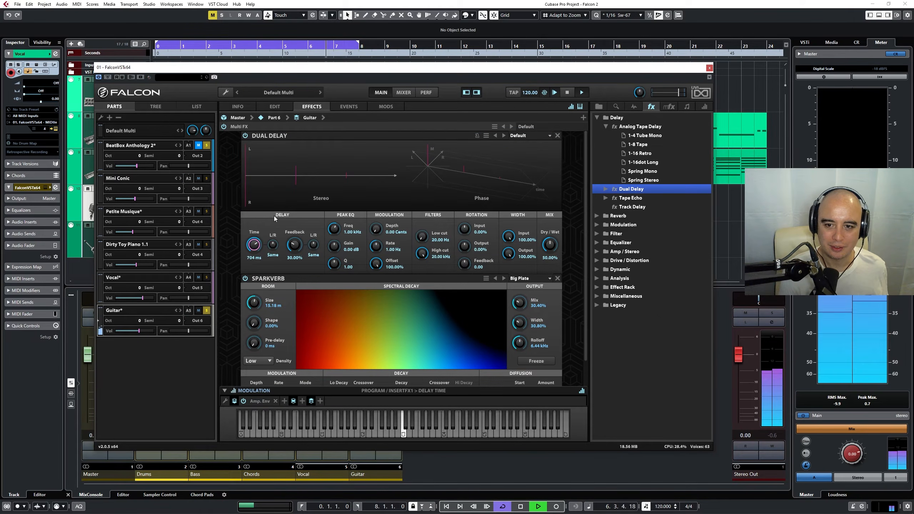
{"action": "left_click_drag", "start_coordinate": [294, 244], "coordinate": [312, 191]}
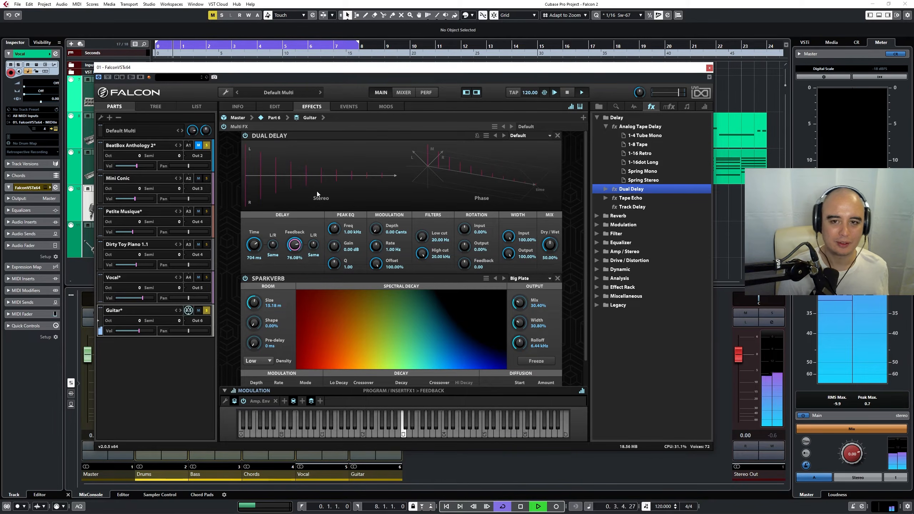
{"action": "key", "text": "space"}
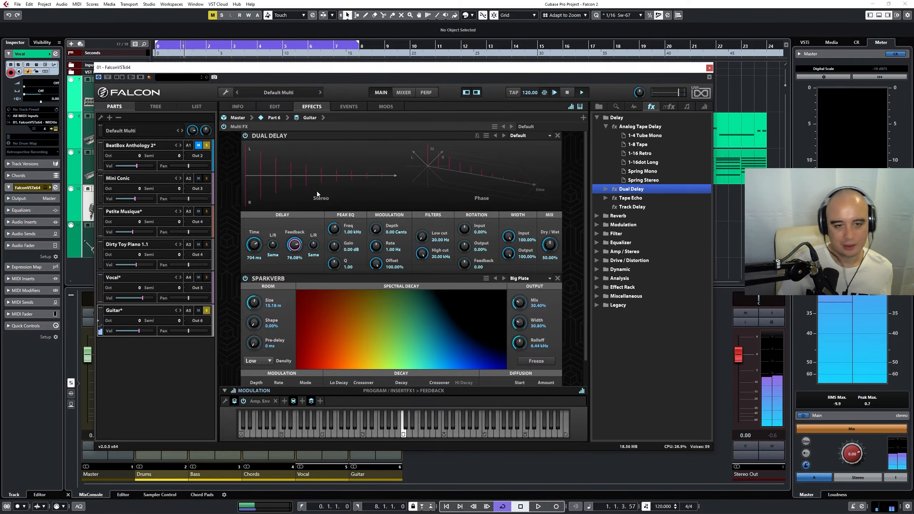
{"action": "left_click", "coordinate": [557, 136]}
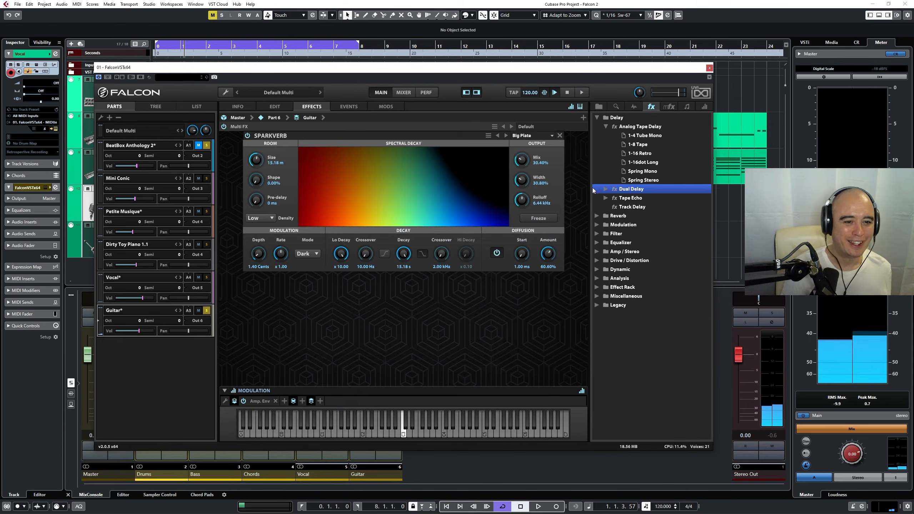
- Try a Digital Eq after SparkVerb on the Guitar part with two boosted peaks, bypass it and remove it
{"action": "left_click", "coordinate": [596, 243]}
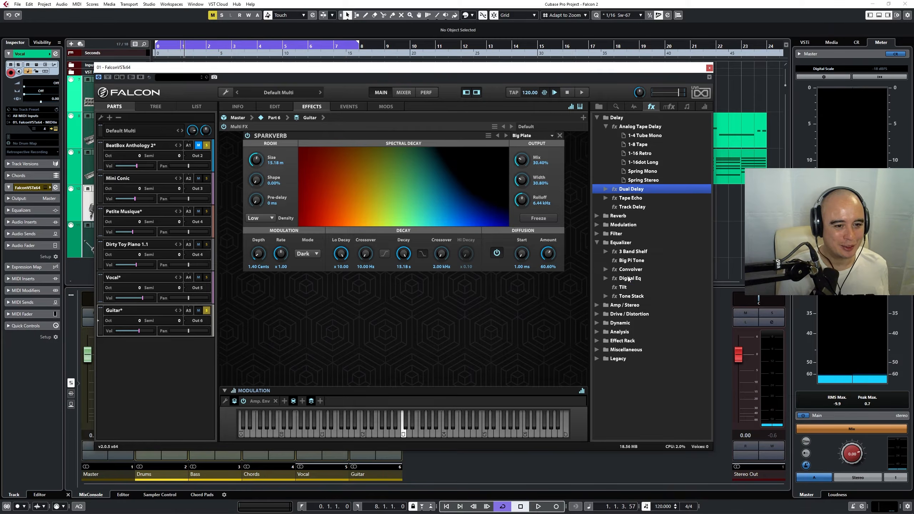
{"action": "left_click_drag", "start_coordinate": [628, 279], "coordinate": [425, 295]}
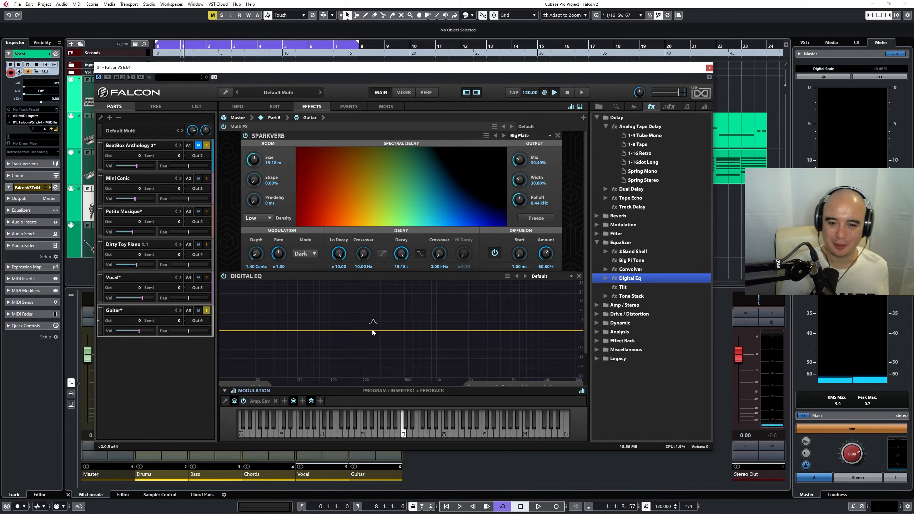
{"action": "left_click_drag", "start_coordinate": [372, 330], "coordinate": [461, 295]}
{"action": "key", "text": "space"}
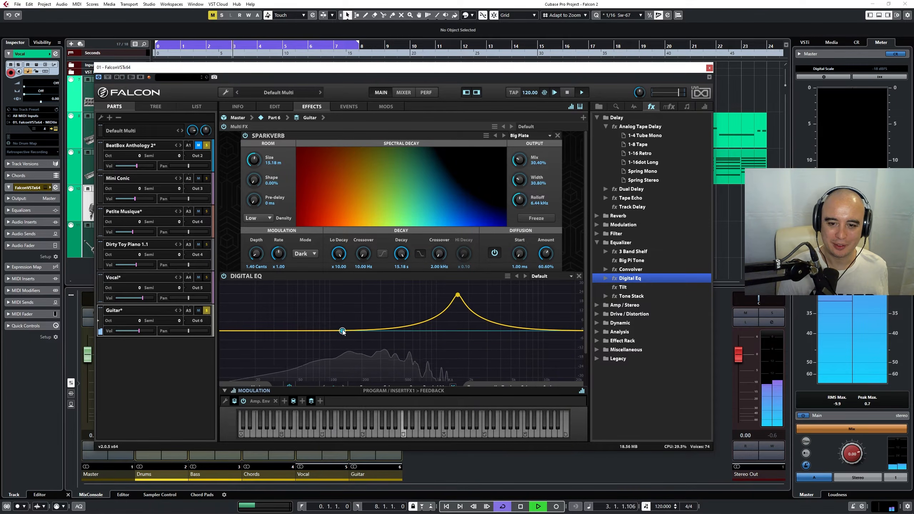
{"action": "left_click_drag", "start_coordinate": [342, 330], "coordinate": [341, 295]}
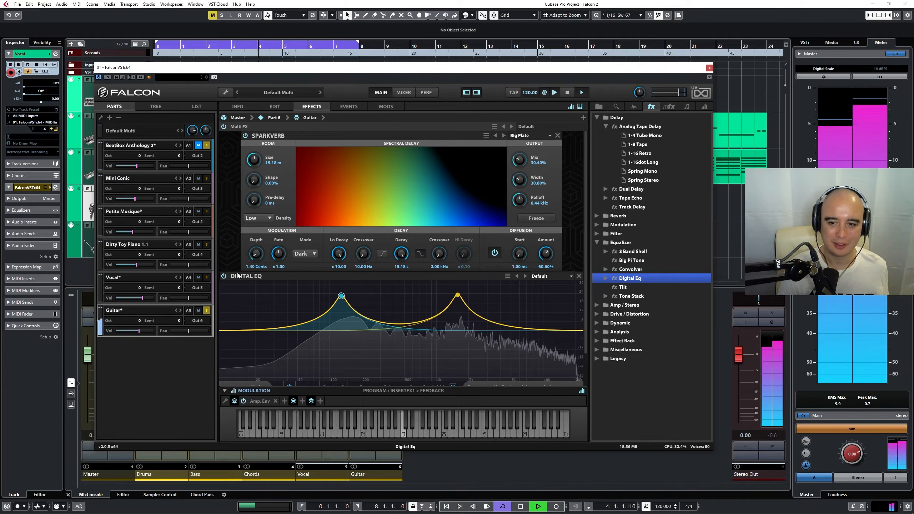
{"action": "left_click", "coordinate": [223, 276]}
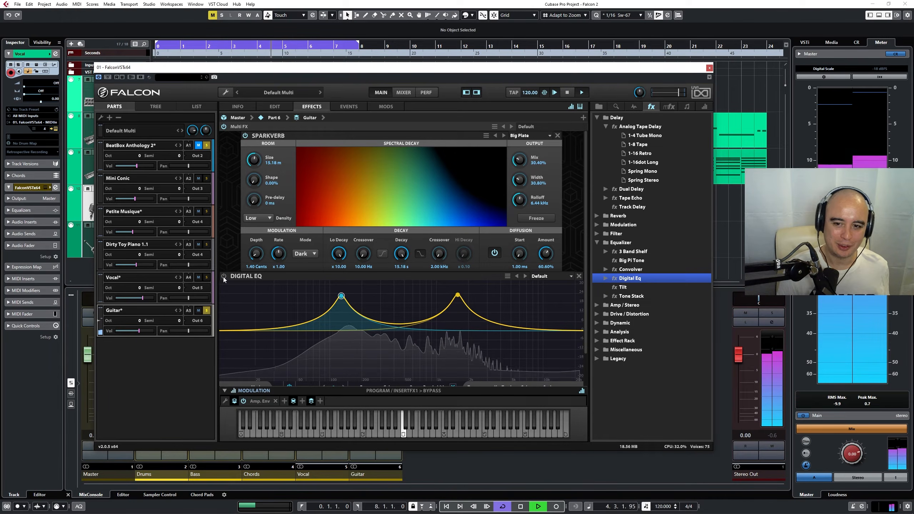
{"action": "left_click", "coordinate": [578, 276]}
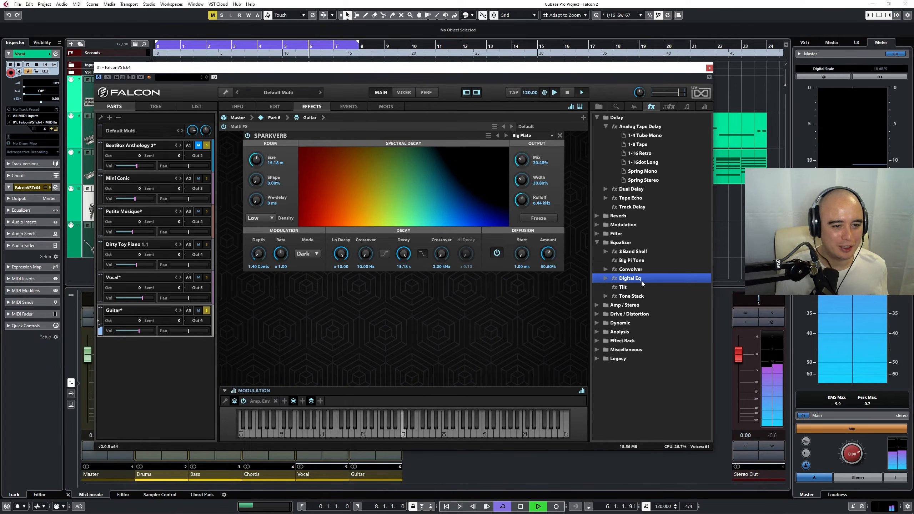
{"action": "key", "text": "space"}
- Add a Sallen-Key Filter after SparkVerb and, during playback, set its cutoff to 2.89 kHz and resonance to 43.84%
{"action": "left_click", "coordinate": [598, 227]}
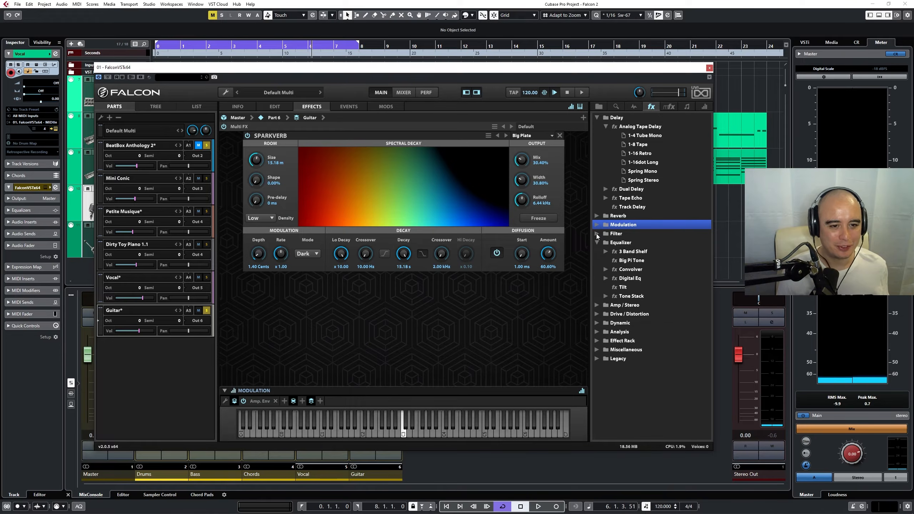
{"action": "left_click", "coordinate": [596, 233]}
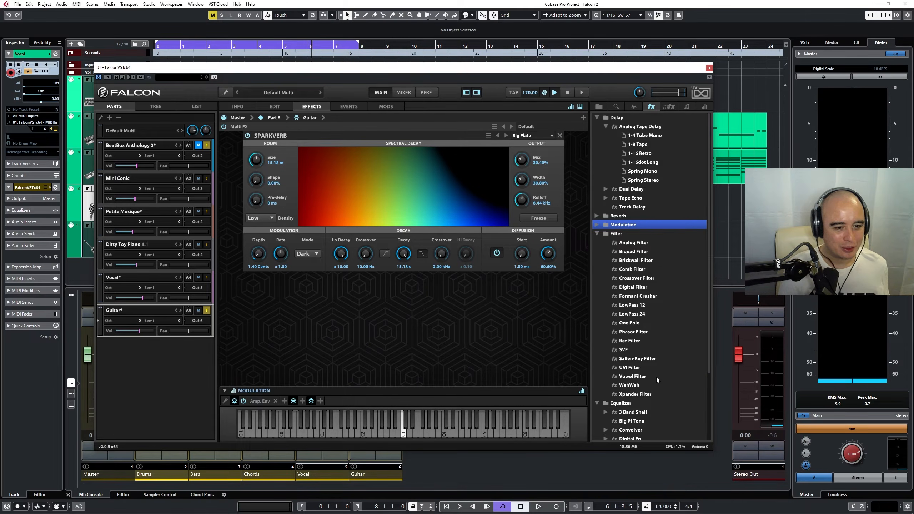
{"action": "left_click_drag", "start_coordinate": [637, 358], "coordinate": [354, 324]}
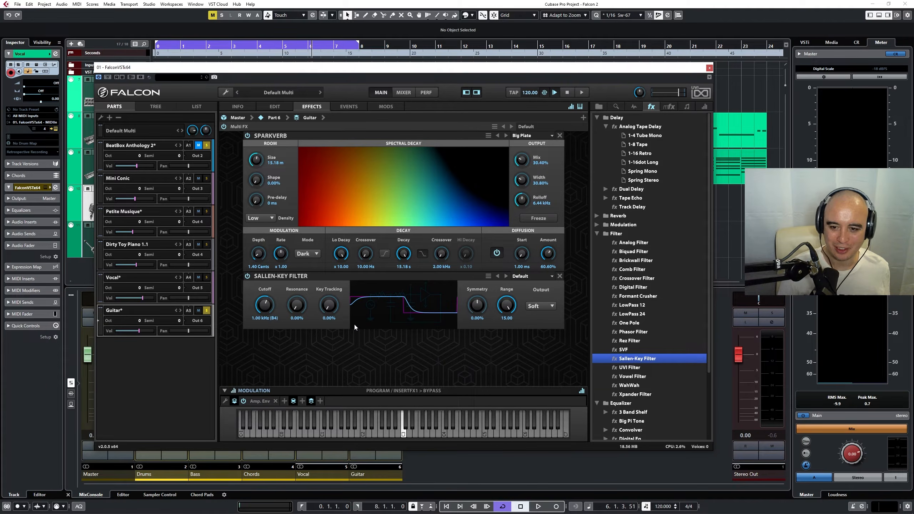
{"action": "key", "text": "space"}
{"action": "left_click_drag", "start_coordinate": [264, 310], "coordinate": [298, 306]}
{"action": "left_click_drag", "start_coordinate": [314, 264], "coordinate": [320, 257]}
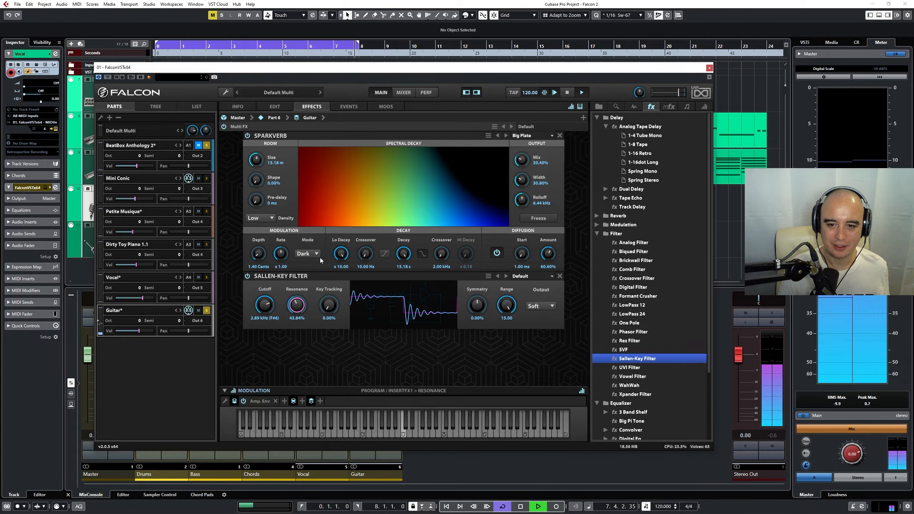
- Adjust the Sallen-Key Filter to 4.12 kHz cutoff, 78.72% resonance, 24.00% key tracking and 62.08% symmetry
{"action": "mouse_move", "coordinate": [266, 304]}
{"action": "left_mouse_down"}
{"action": "mouse_move", "coordinate": [266, 321]}
{"action": "mouse_move", "coordinate": [271, 304]}
{"action": "left_mouse_up"}
{"action": "left_click_drag", "start_coordinate": [330, 304], "coordinate": [341, 273]}
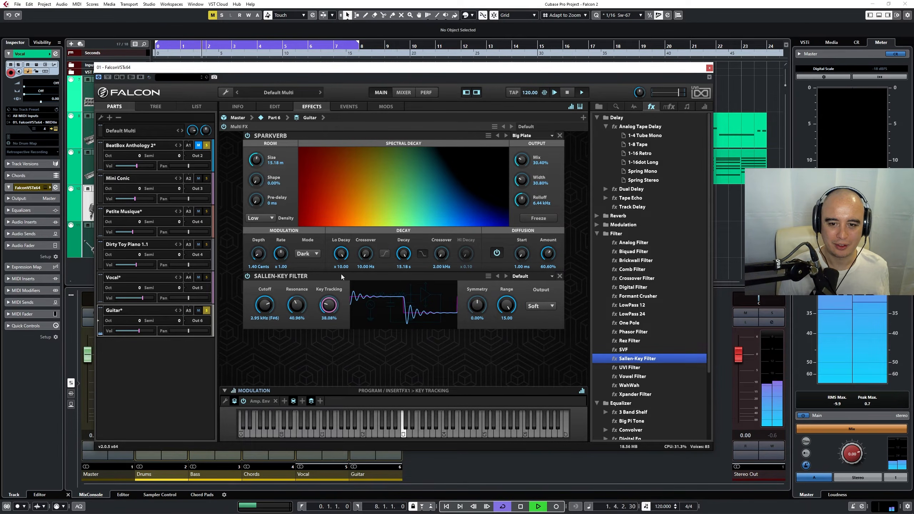
{"action": "left_click_drag", "start_coordinate": [507, 305], "coordinate": [491, 276]}
{"action": "left_click_drag", "start_coordinate": [271, 305], "coordinate": [286, 267]}
- Stop playback and remove both the Sallen-Key Filter and SparkVerb from the Guitar part
{"action": "key", "text": "space"}
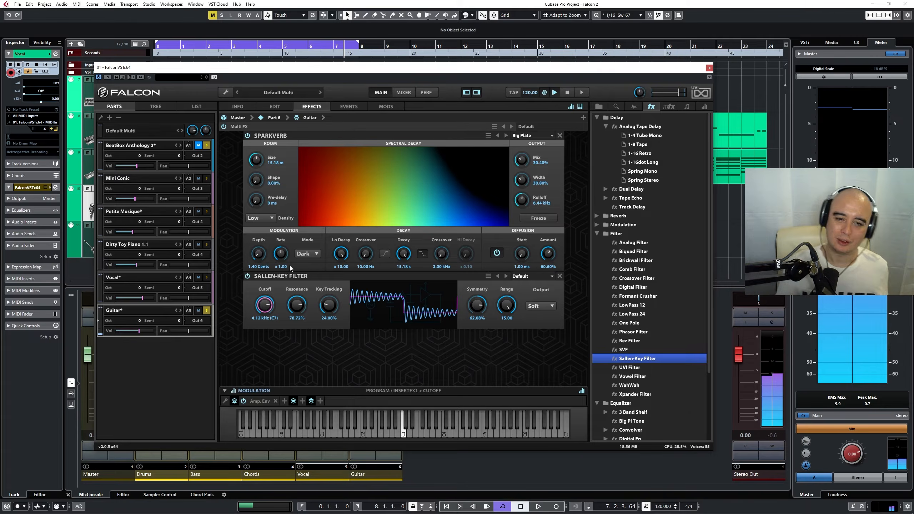
{"action": "left_click", "coordinate": [559, 276]}
{"action": "left_click", "coordinate": [559, 135]}
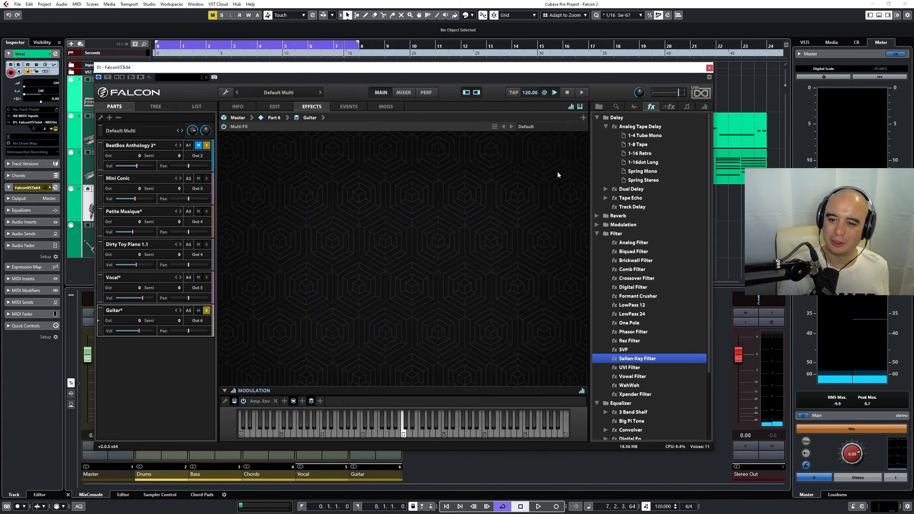
- Solo only the BeatBox Anthology 2 part, unmute it, show its effects and start playback
{"action": "left_click", "coordinate": [207, 145]}
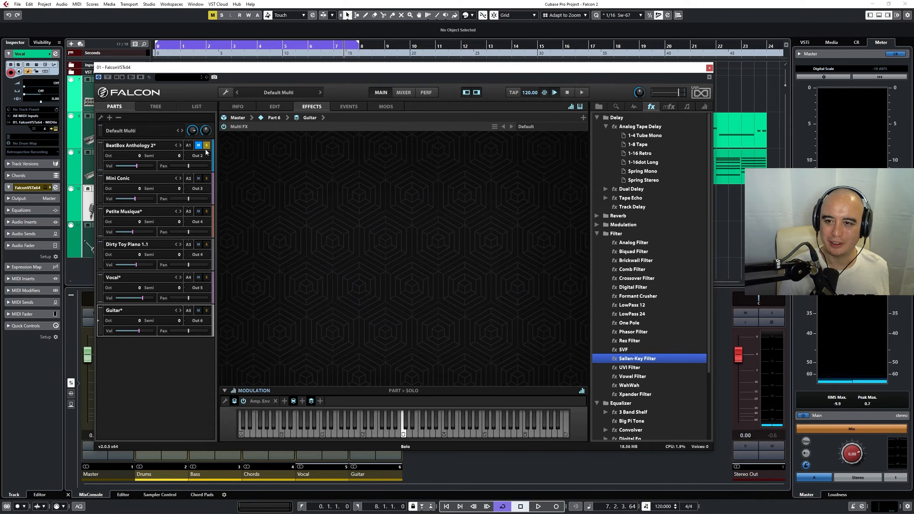
{"action": "left_click", "coordinate": [151, 147]}
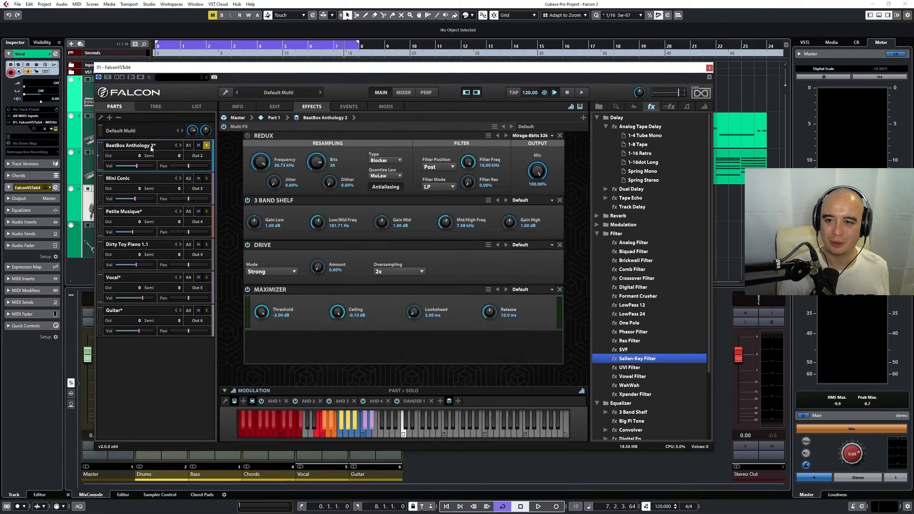
{"action": "key", "text": "space"}
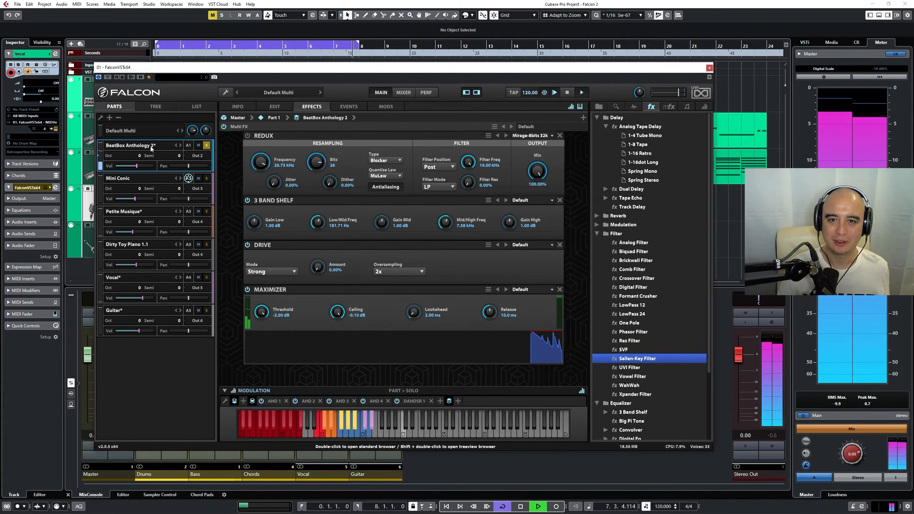
- Review and empty the Exciter, 3 Band Compressor and 3 Band Limiter slots on the BeatBox Anthology mixer channel
{"action": "left_click", "coordinate": [403, 93]}
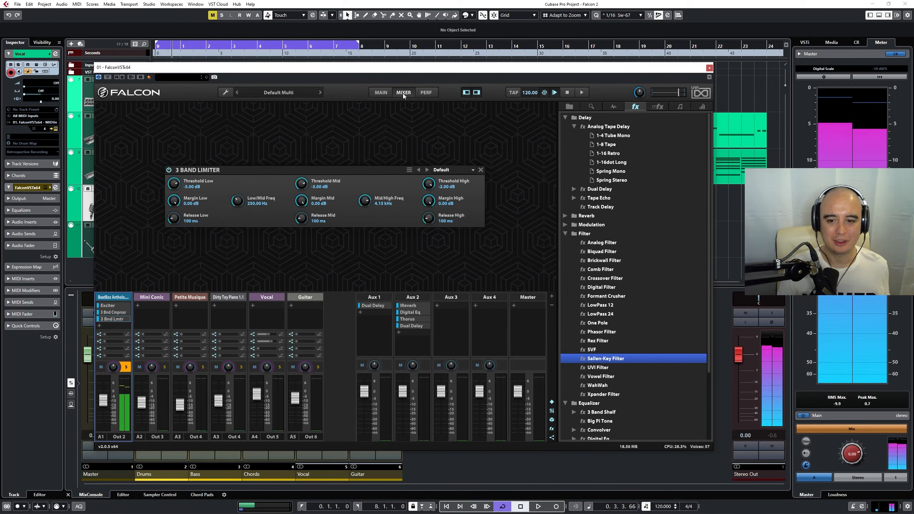
{"action": "left_click", "coordinate": [121, 306]}
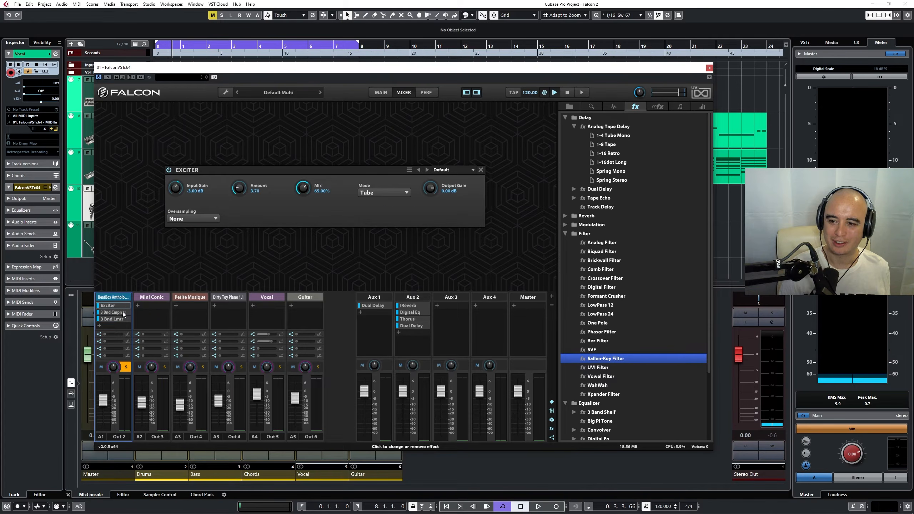
{"action": "left_click", "coordinate": [124, 312]}
{"action": "left_click", "coordinate": [120, 319]}
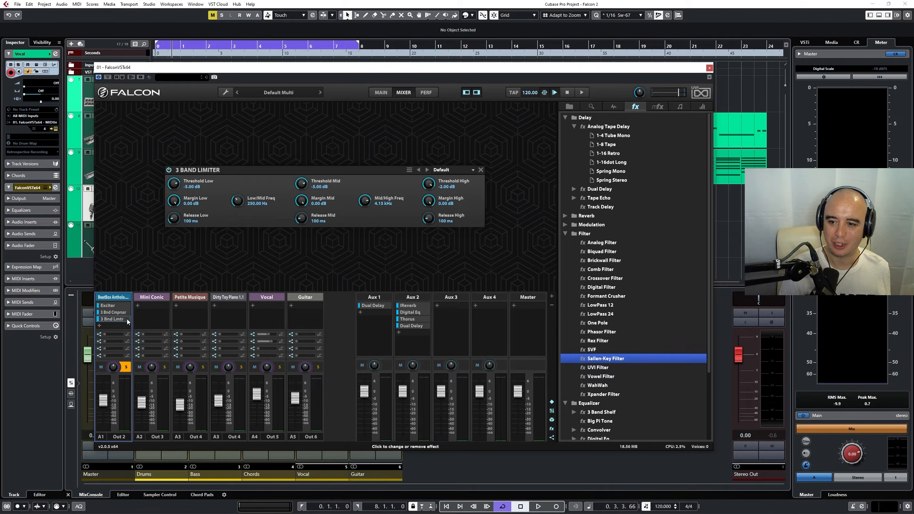
{"action": "left_click", "coordinate": [120, 319]}
{"action": "left_click", "coordinate": [122, 330]}
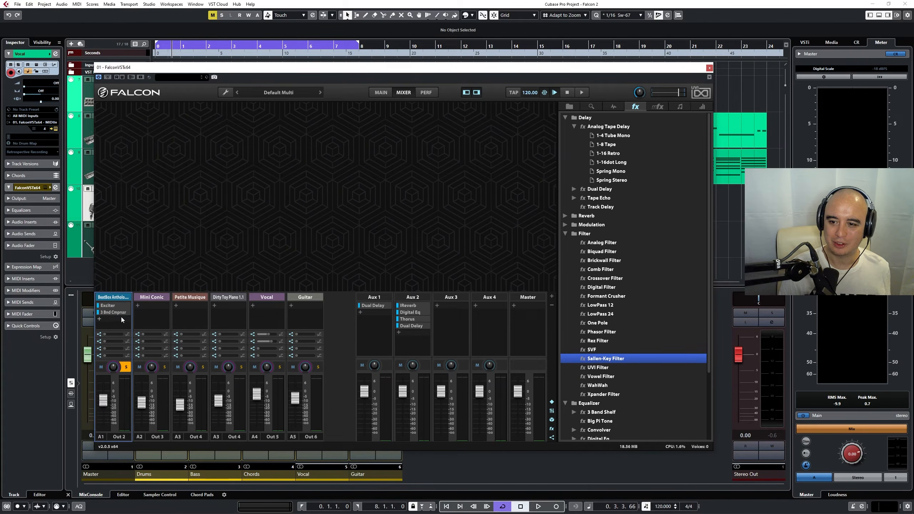
{"action": "left_click", "coordinate": [120, 312]}
{"action": "left_click", "coordinate": [125, 320]}
{"action": "left_click", "coordinate": [121, 305]}
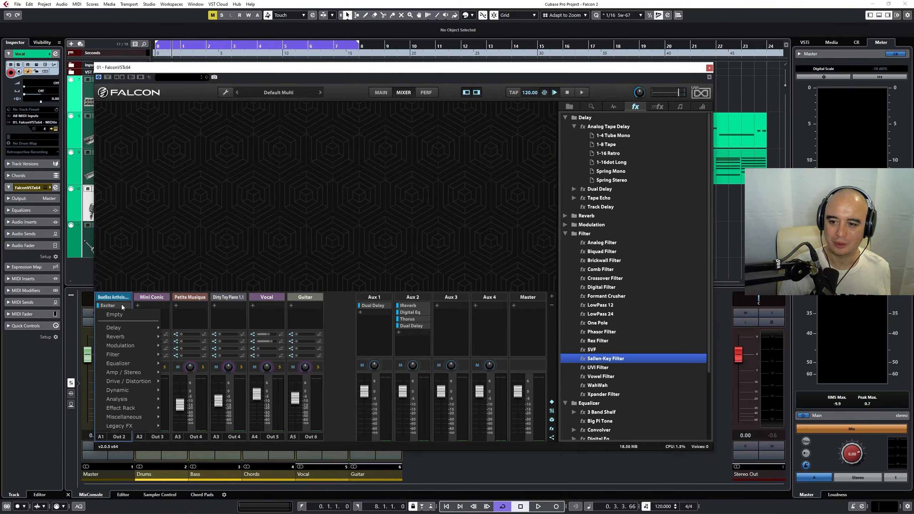
{"action": "left_click", "coordinate": [127, 314]}
- Play the project and load the Master Dance multi-effect preset onto the BeatBox Anthology channel
{"action": "key", "text": "space"}
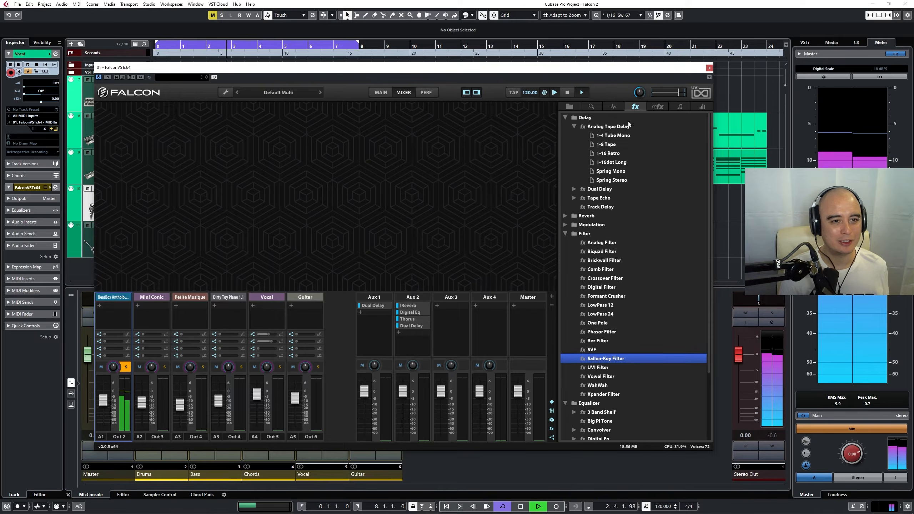
{"action": "left_click", "coordinate": [656, 106]}
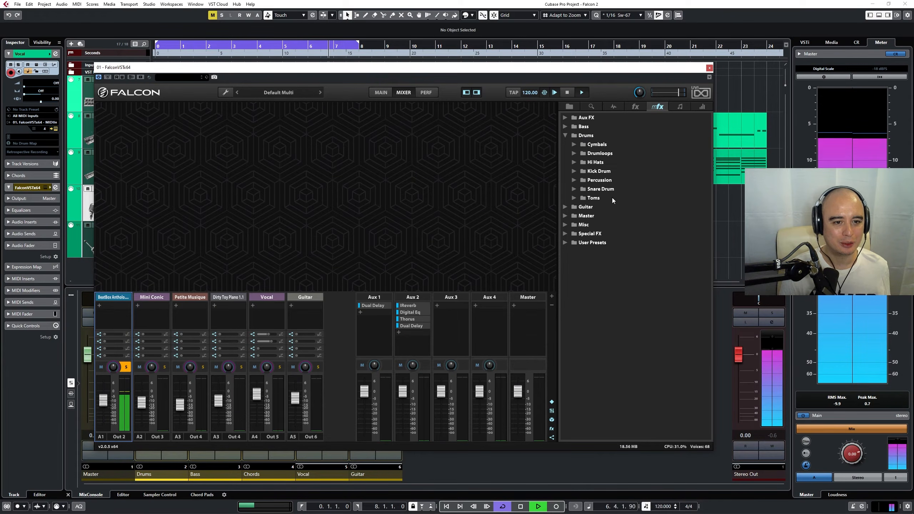
{"action": "left_click", "coordinate": [565, 218]}
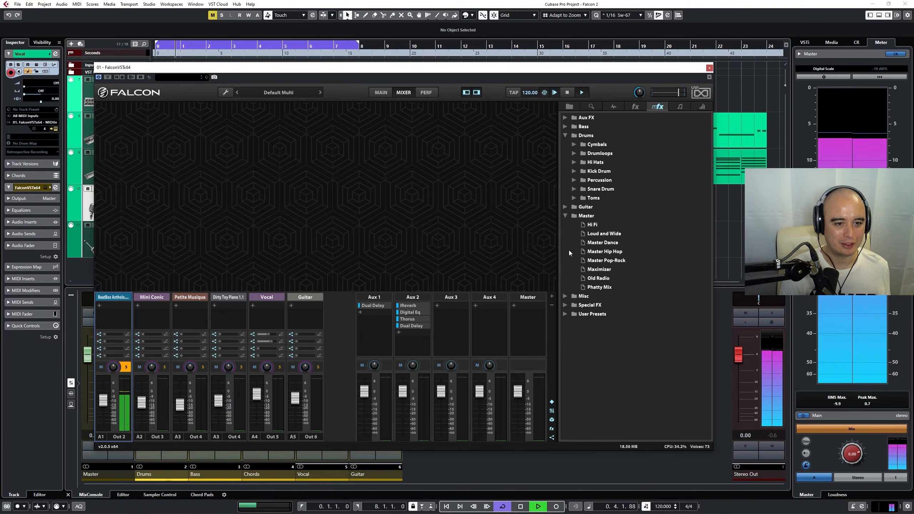
{"action": "left_click_drag", "start_coordinate": [597, 242], "coordinate": [117, 322]}
- Review and disable the Exciter, 3 Band Compressor and 3 Band Limiter on the BeatBox Anthology channel
{"action": "left_click", "coordinate": [117, 319]}
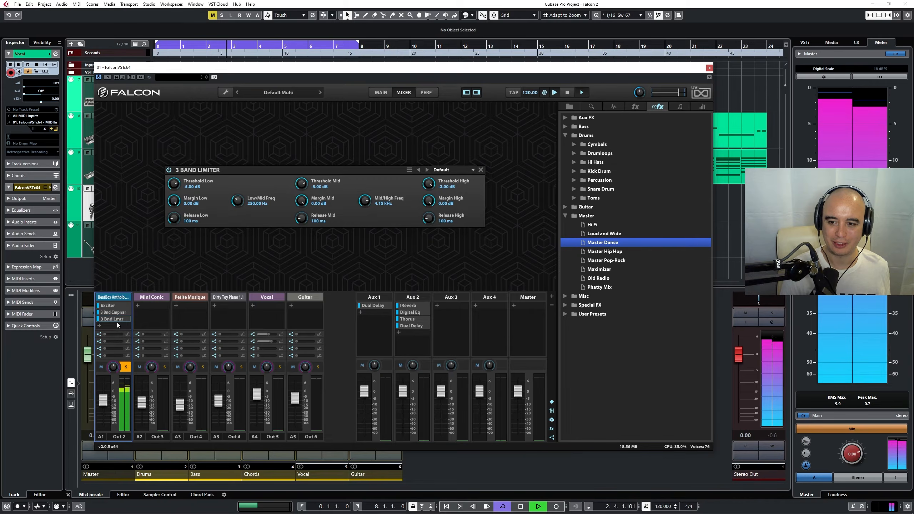
{"action": "left_click", "coordinate": [120, 305]}
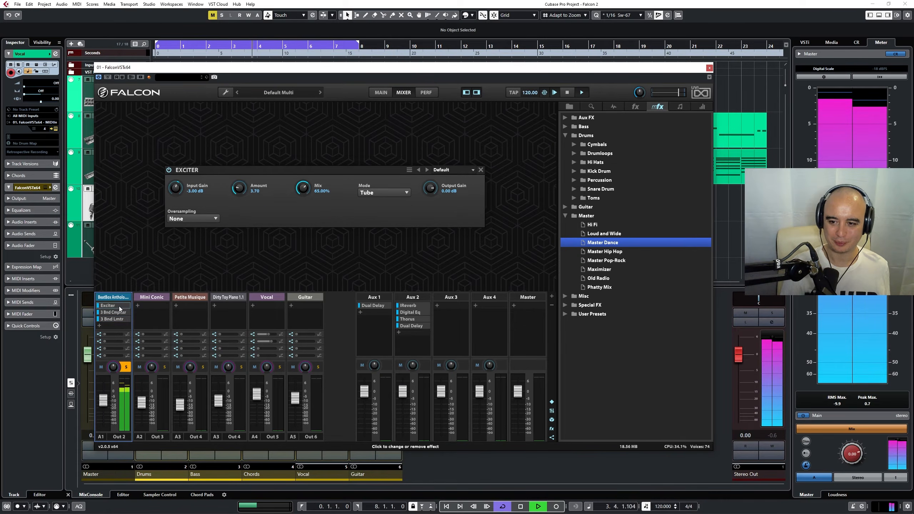
{"action": "left_click", "coordinate": [122, 319]}
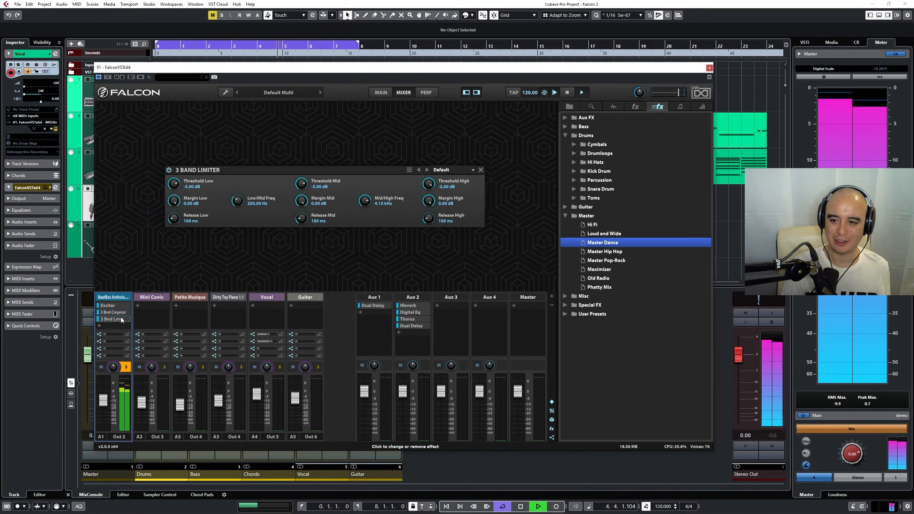
{"action": "left_click", "coordinate": [123, 312]}
{"action": "left_click", "coordinate": [123, 304]}
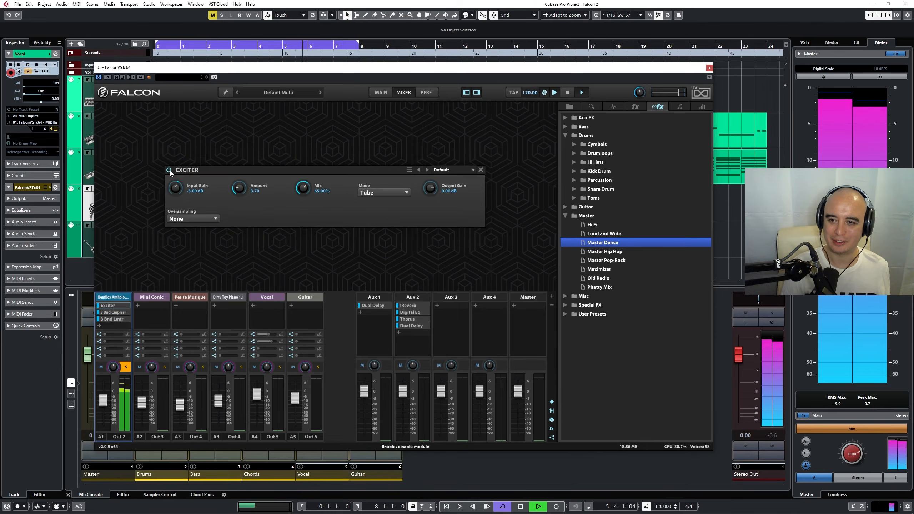
{"action": "left_click", "coordinate": [169, 169]}
{"action": "left_click", "coordinate": [115, 312]}
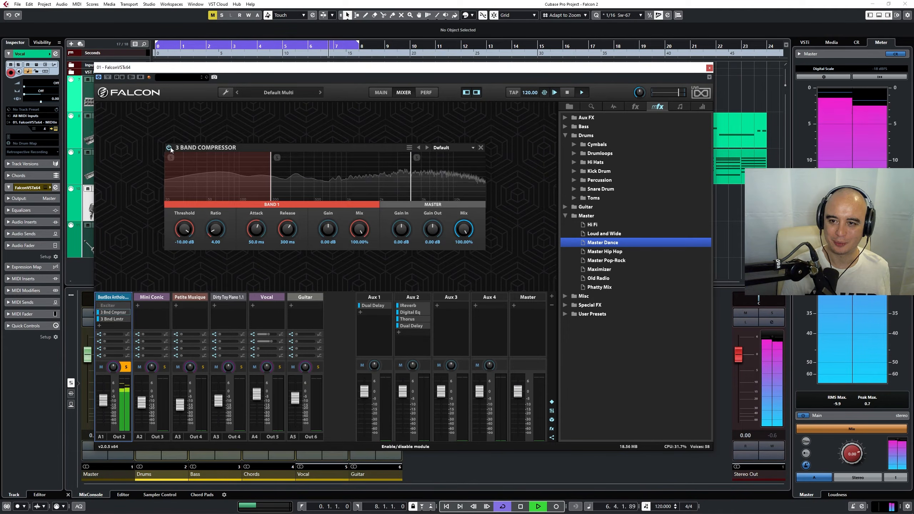
{"action": "left_click", "coordinate": [169, 147]}
{"action": "left_click", "coordinate": [116, 319]}
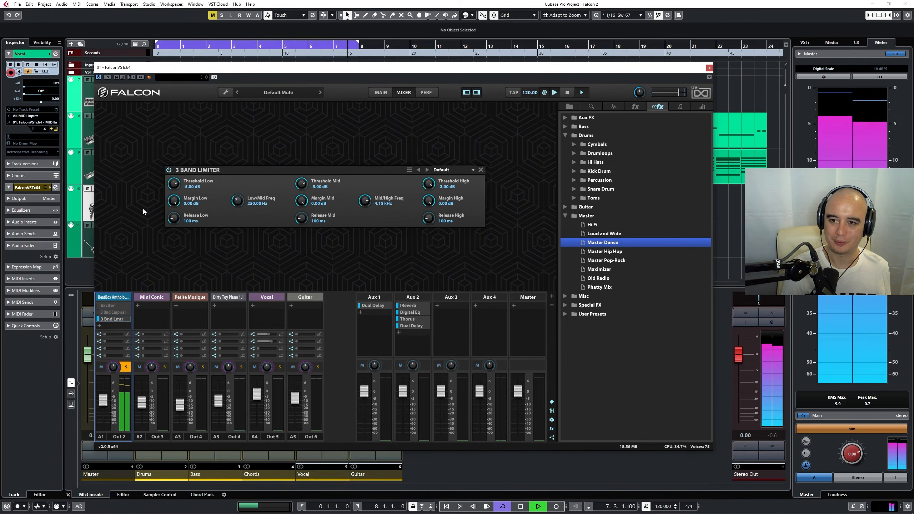
{"action": "left_click", "coordinate": [168, 170]}
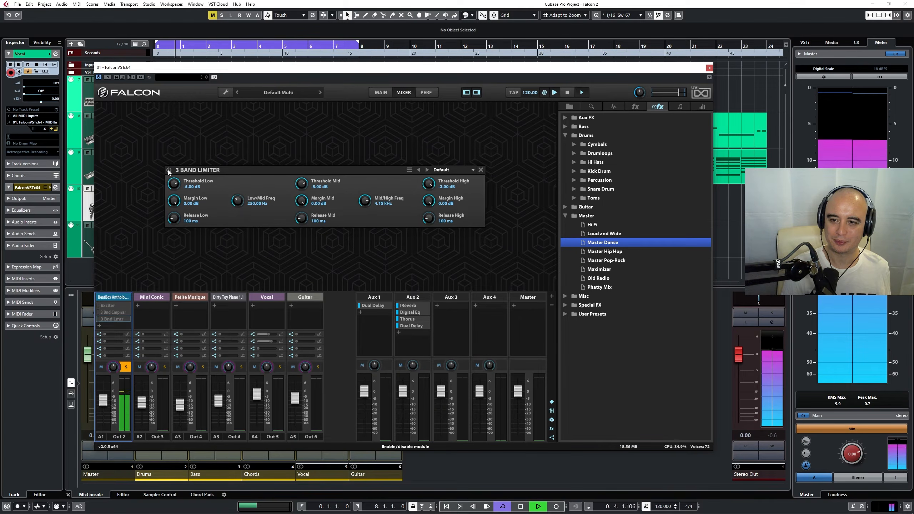
- Re-enable the 3 Band Limiter, 3 Band Compressor and Exciter on the BeatBox Anthology mixer channel
{"action": "left_click", "coordinate": [168, 171]}
{"action": "left_click", "coordinate": [113, 312]}
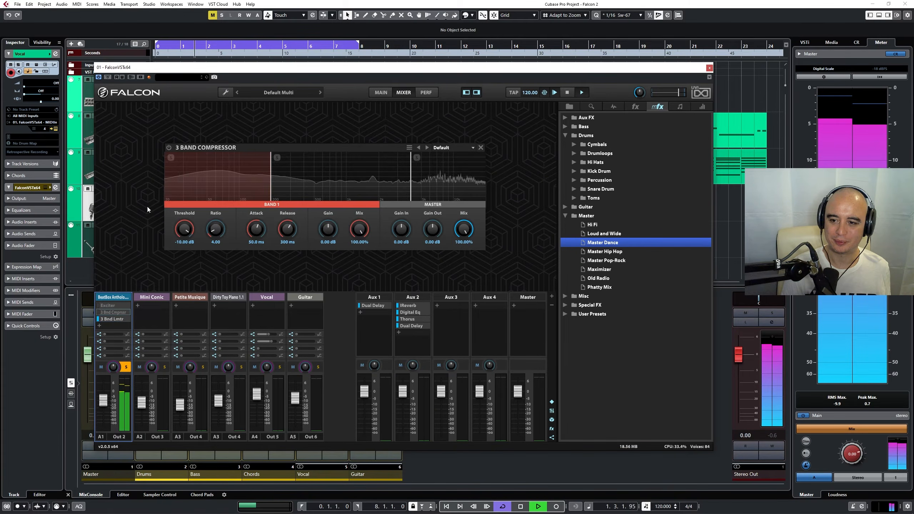
{"action": "left_click", "coordinate": [168, 147]}
{"action": "left_click", "coordinate": [120, 305]}
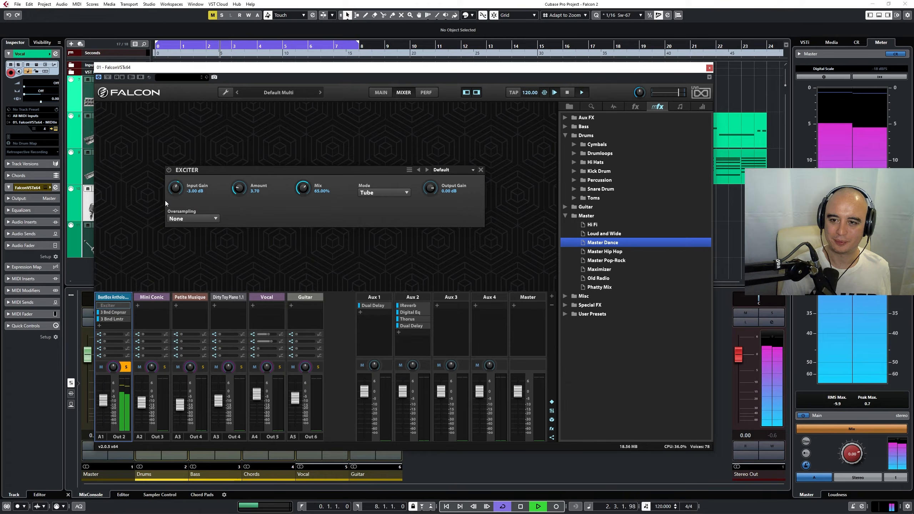
{"action": "left_click", "coordinate": [169, 170]}
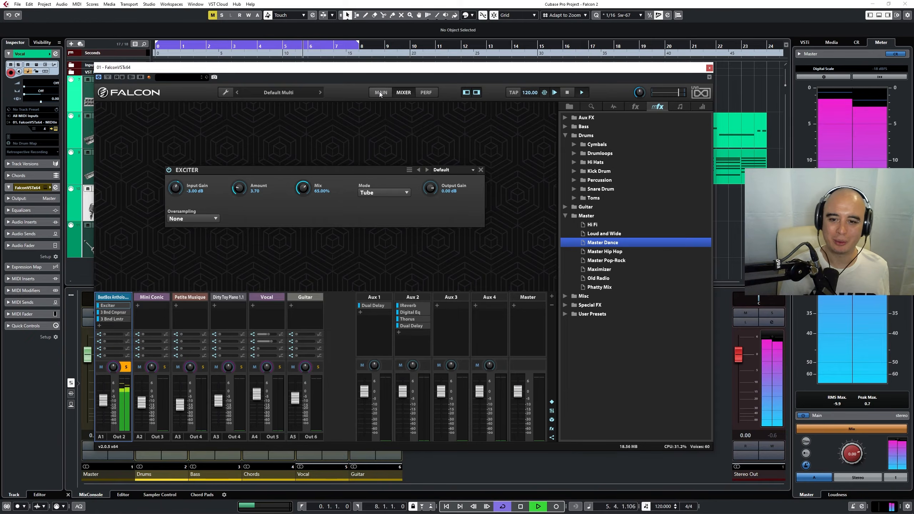
- Solo the Guitar mixer channel alongside the drums and load the Acoustic Guitar Flange Delay multi-effect onto it, checking its Flanger during playback
{"action": "left_click", "coordinate": [318, 367]}
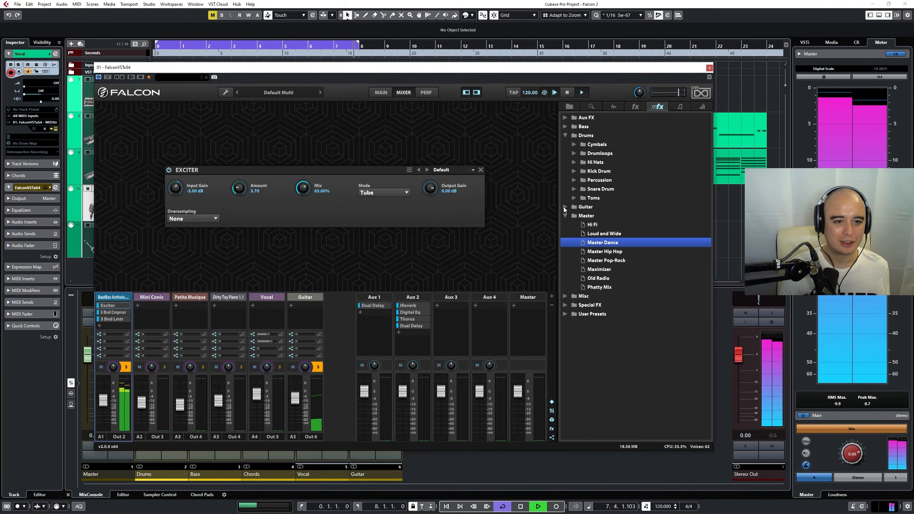
{"action": "left_click", "coordinate": [564, 207]}
{"action": "left_click", "coordinate": [573, 217]}
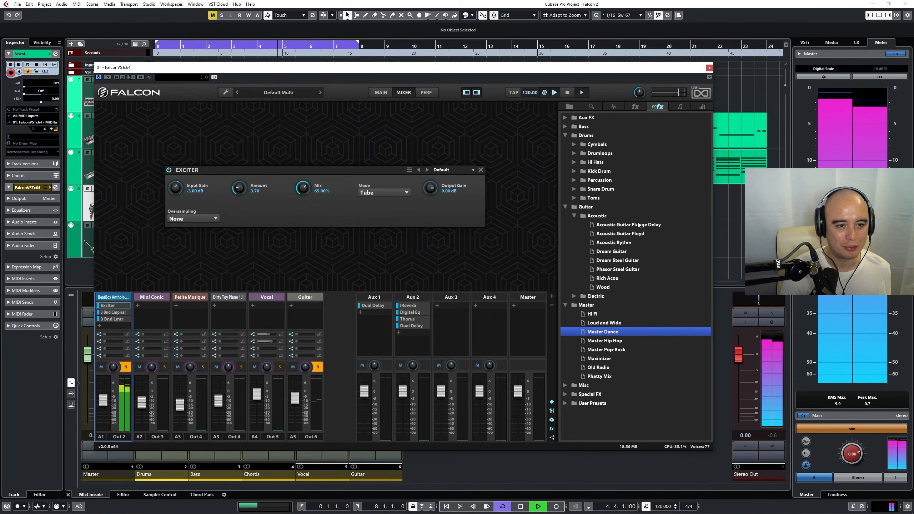
{"action": "left_click_drag", "start_coordinate": [637, 226], "coordinate": [310, 380]}
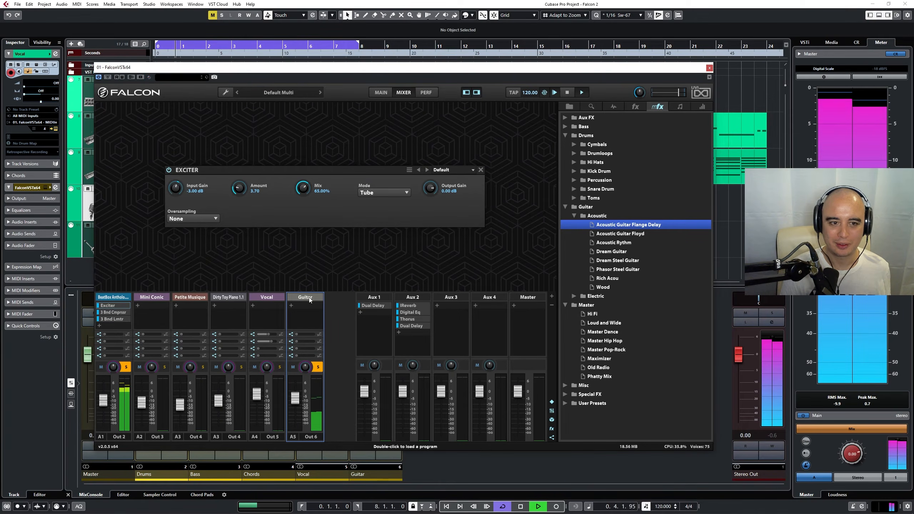
{"action": "left_click_drag", "start_coordinate": [610, 227], "coordinate": [297, 305]}
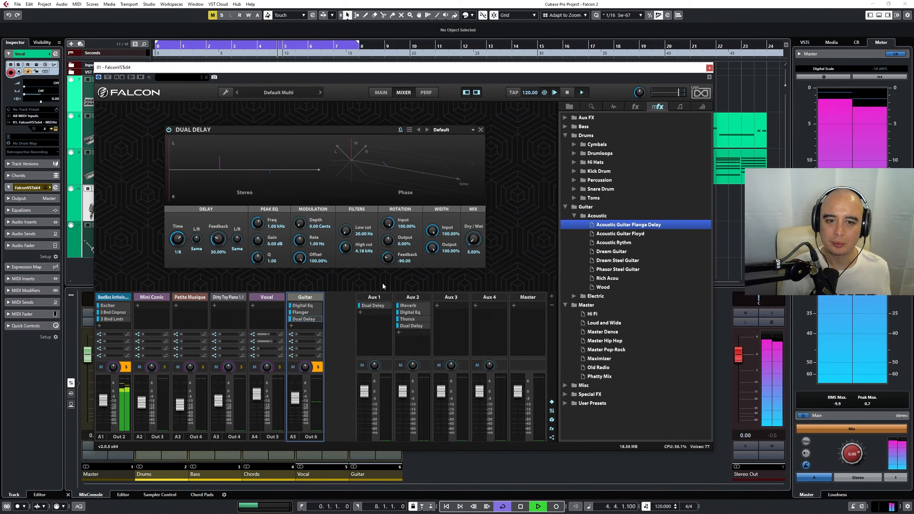
{"action": "left_click", "coordinate": [310, 311]}
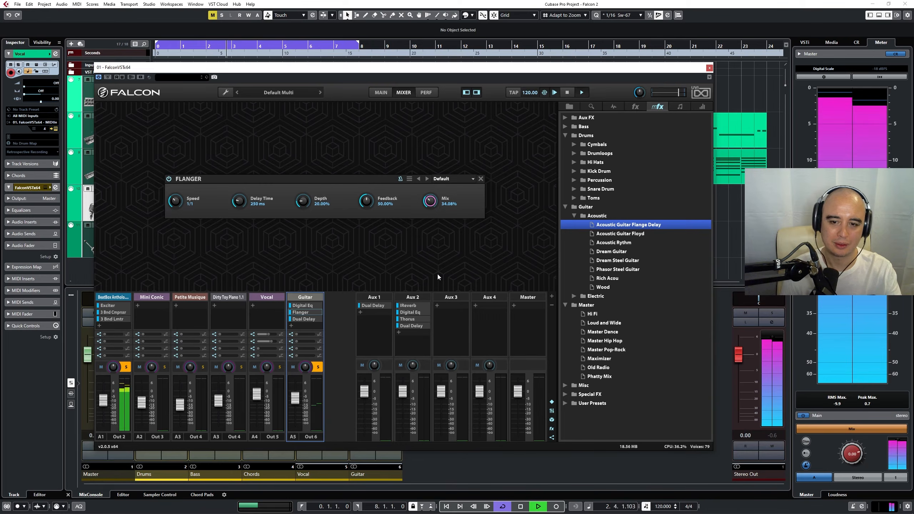
{"action": "key", "text": "space"}
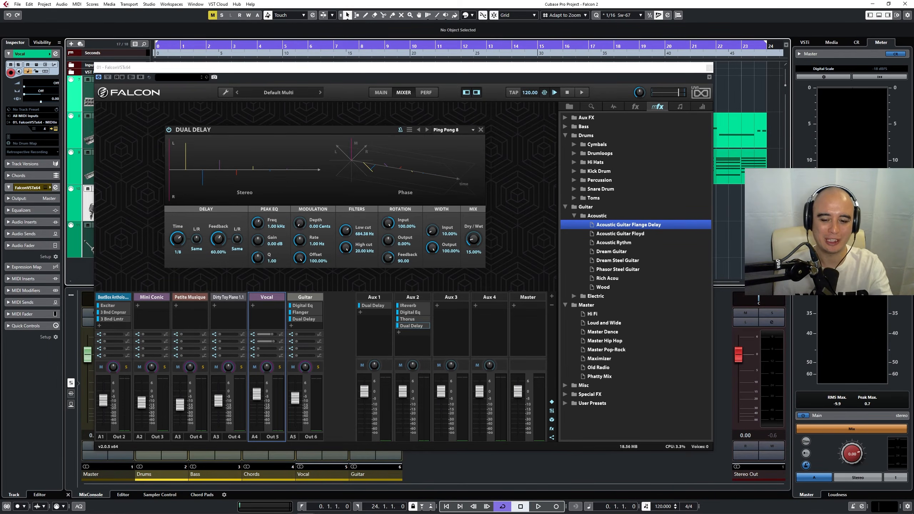
- Play the project without solos and compare the Petite Musique and Dirty Toy Piano 1.1 mixer channels
{"action": "key", "text": "space"}
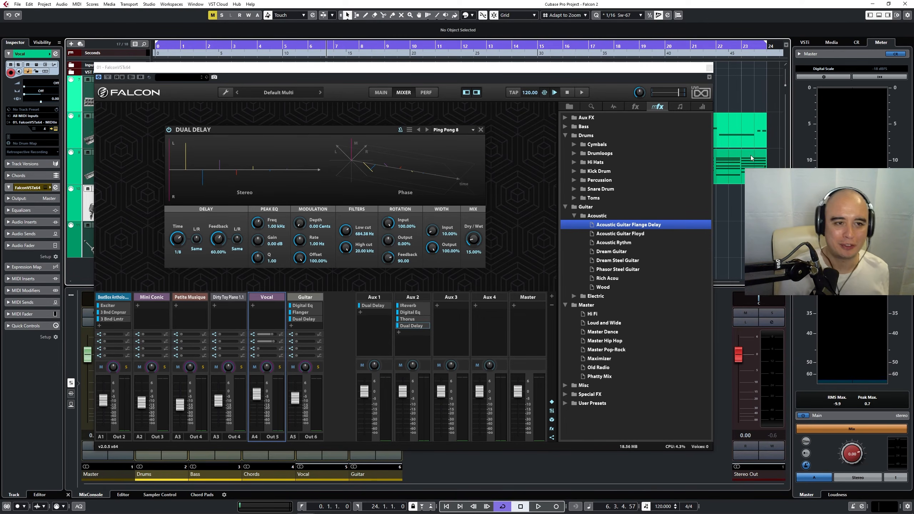
{"action": "left_click", "coordinate": [186, 299]}
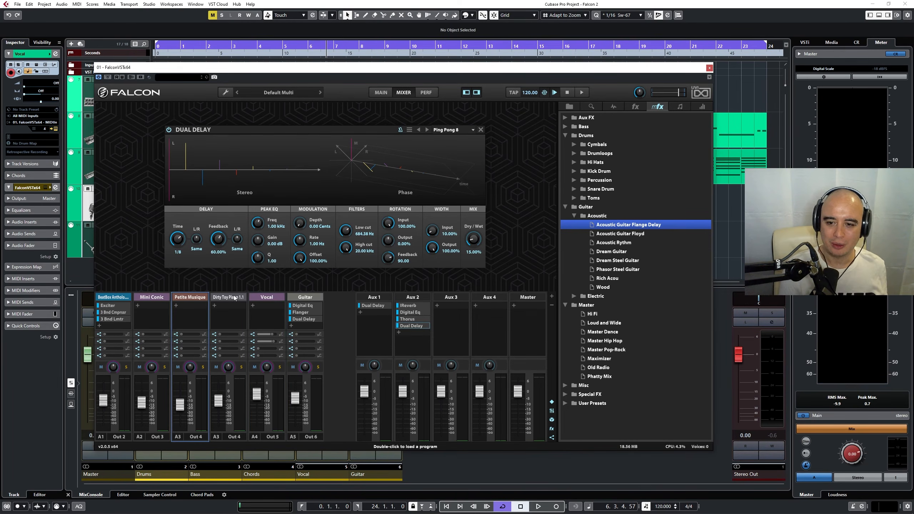
{"action": "left_click", "coordinate": [185, 299]}
{"action": "left_click", "coordinate": [223, 300]}
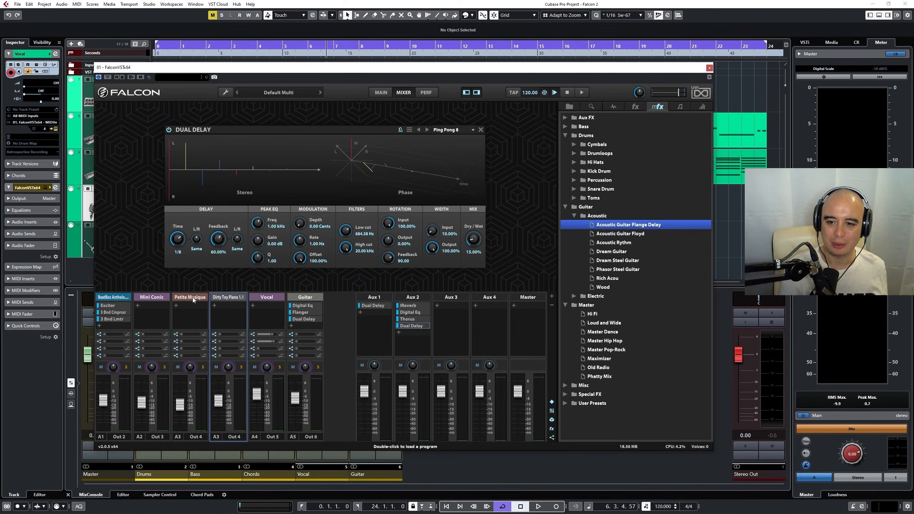
{"action": "left_click", "coordinate": [185, 299]}
{"action": "left_click", "coordinate": [223, 301]}
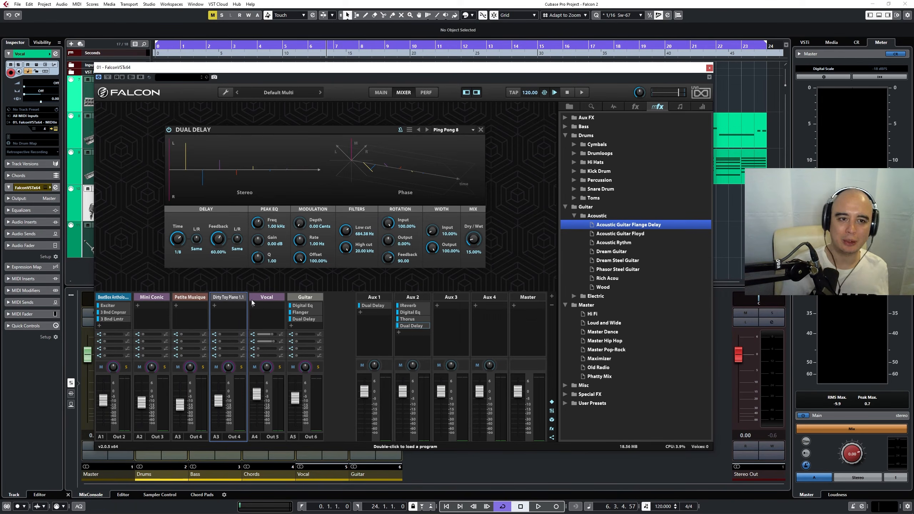
- Close the Falcon window and reopen the instrument from the Chords track
{"action": "left_click", "coordinate": [709, 68]}
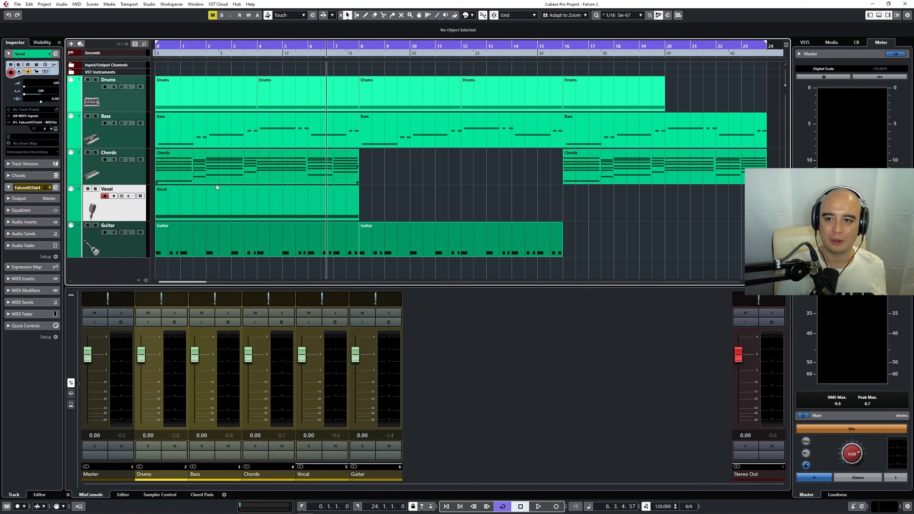
{"action": "left_click", "coordinate": [126, 169]}
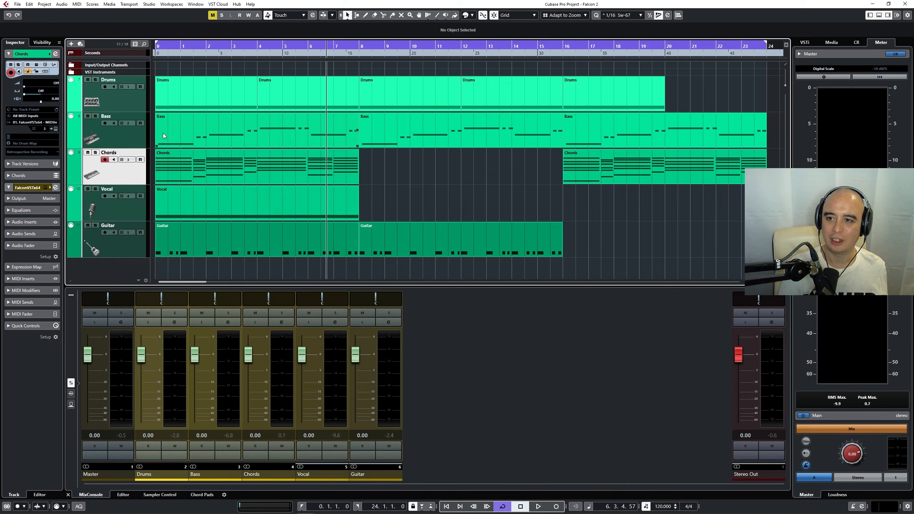
{"action": "left_click", "coordinate": [55, 128]}
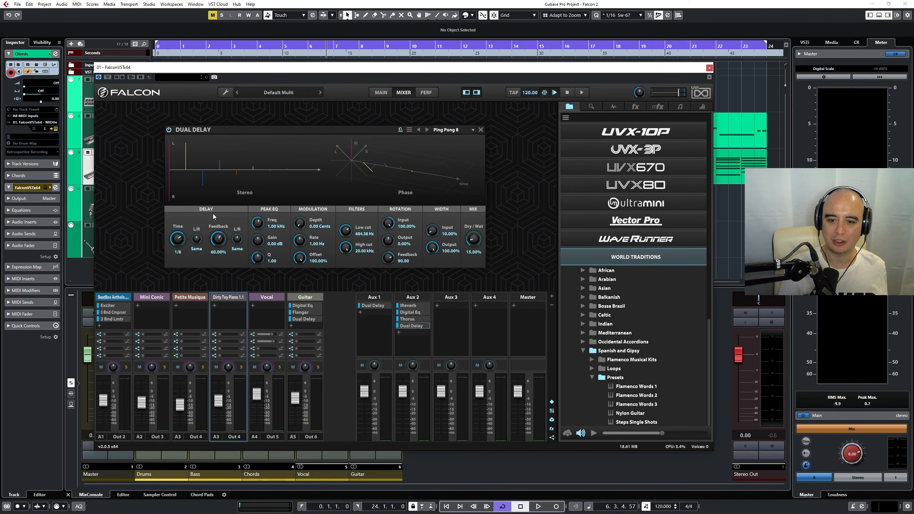
- Examine the main info pages of the Mini Conic, Petite Musique and Dirty Toy Piano 1.1 parts
{"action": "left_click", "coordinate": [383, 95]}
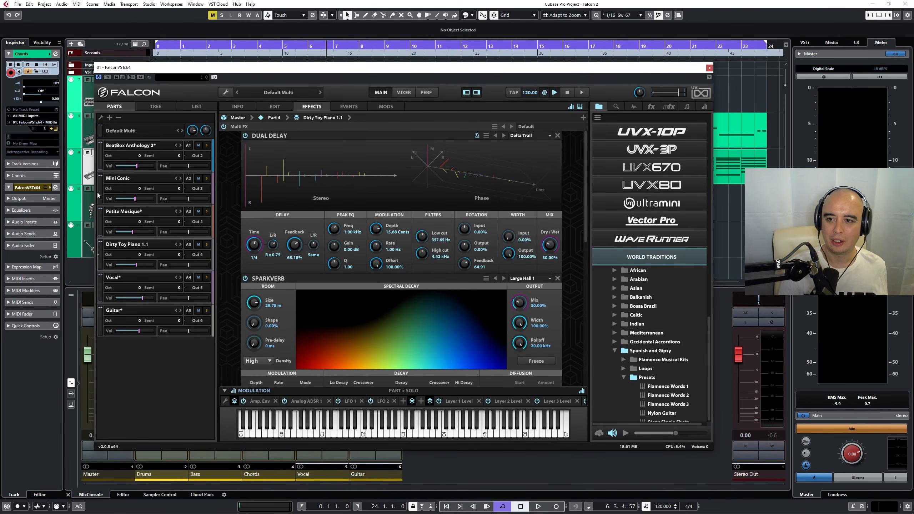
{"action": "left_click", "coordinate": [124, 183]}
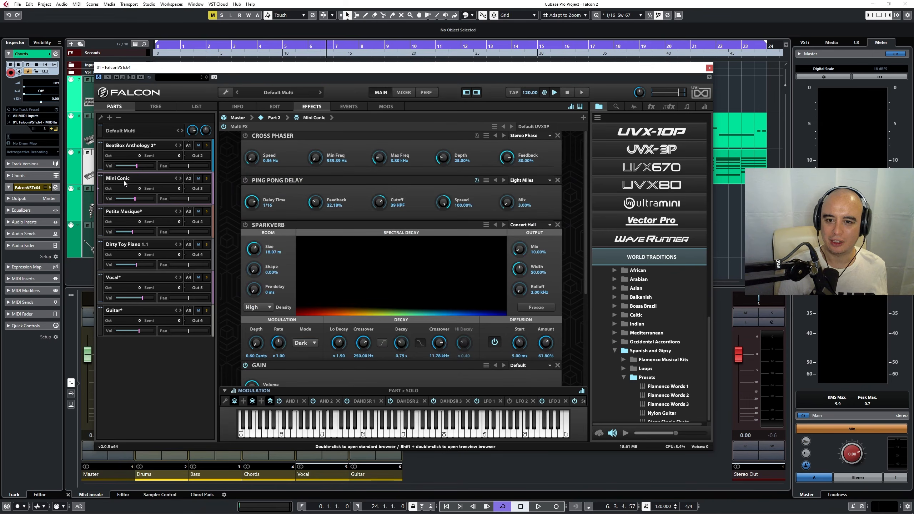
{"action": "left_click", "coordinate": [245, 107]}
{"action": "left_click", "coordinate": [121, 211]}
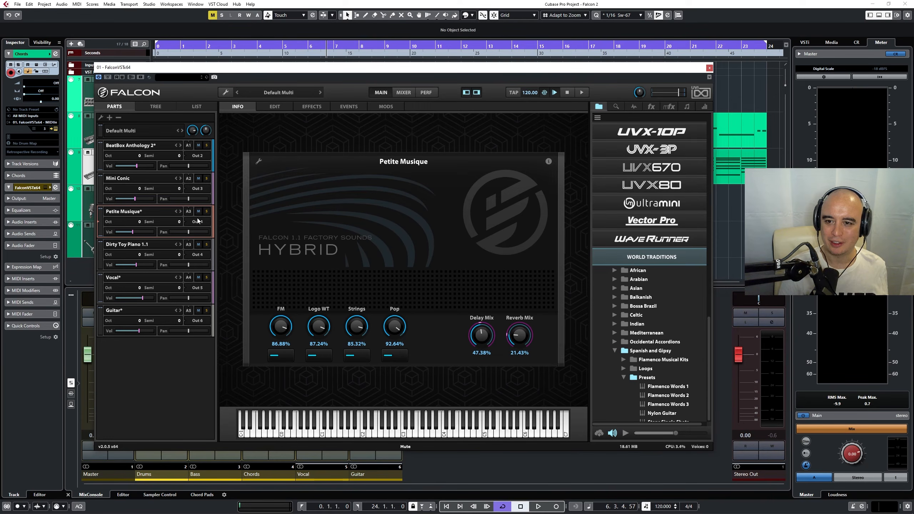
{"action": "left_click", "coordinate": [190, 251]}
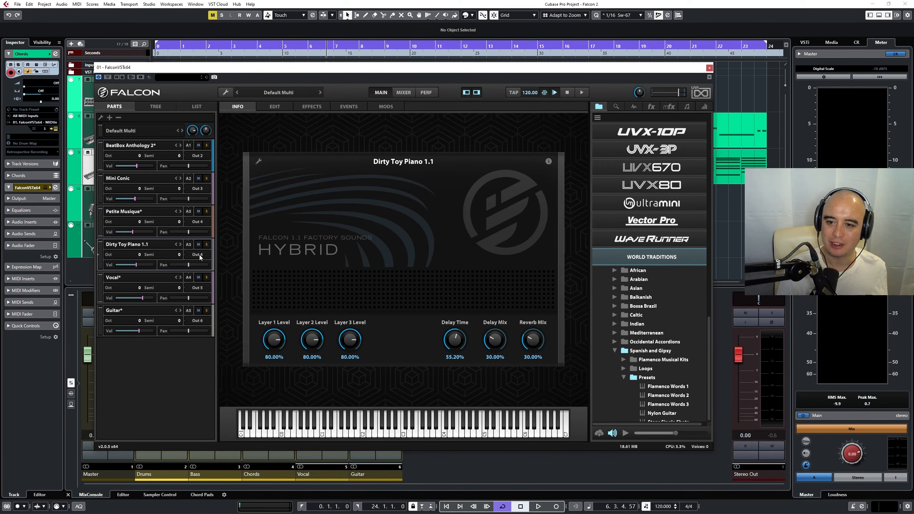
- Solo the Petite Musique and Dirty Toy Piano 1.1 parts and audition the layered chords with the cycle range ending at bar 8
{"action": "left_click_drag", "start_coordinate": [328, 68], "coordinate": [611, 21]}
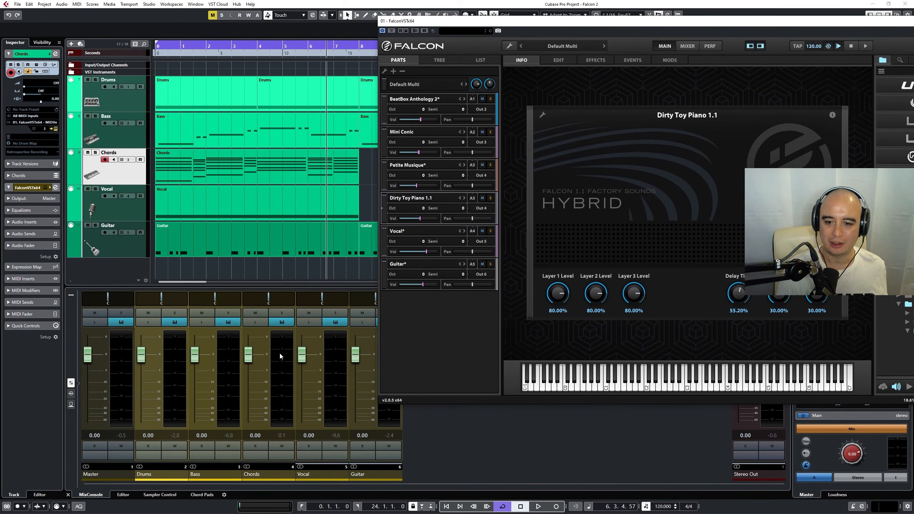
{"action": "left_click", "coordinate": [490, 198]}
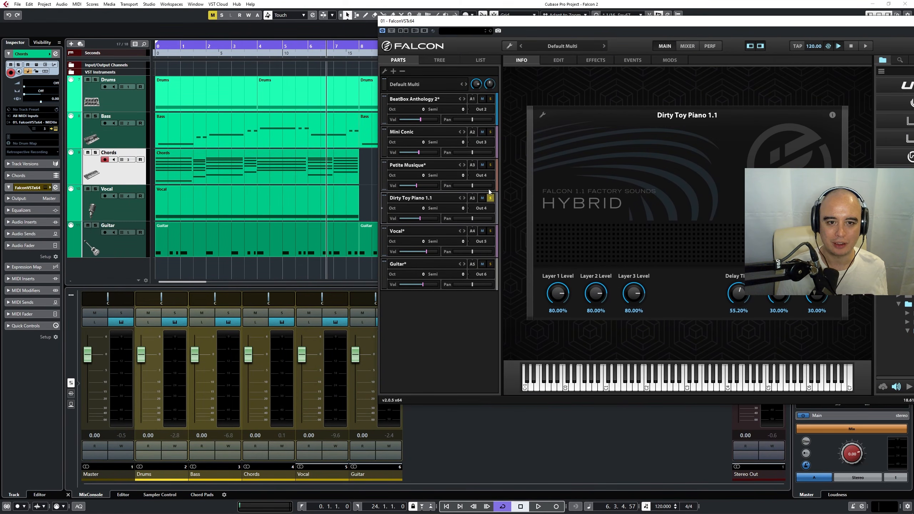
{"action": "left_click", "coordinate": [490, 165]}
{"action": "key", "text": "space"}
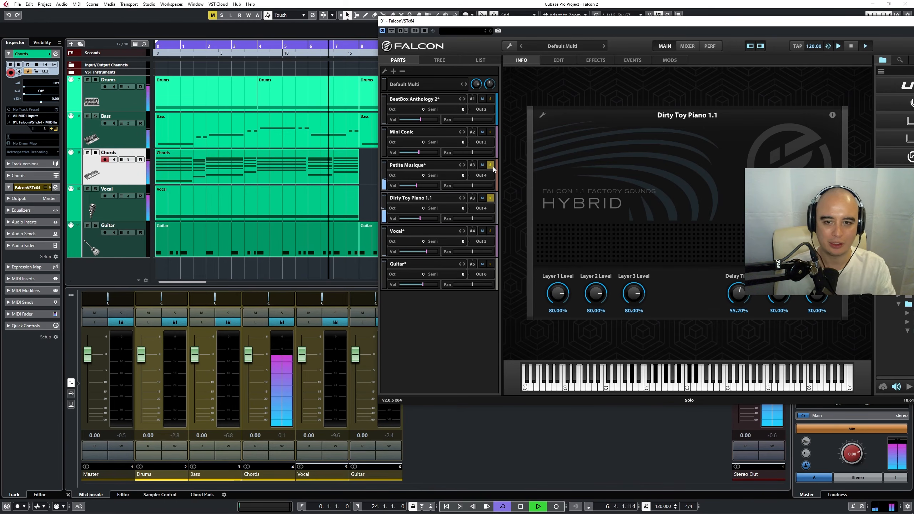
{"action": "left_click", "coordinate": [359, 46], "text": "alt"}
{"action": "left_click", "coordinate": [303, 48]}
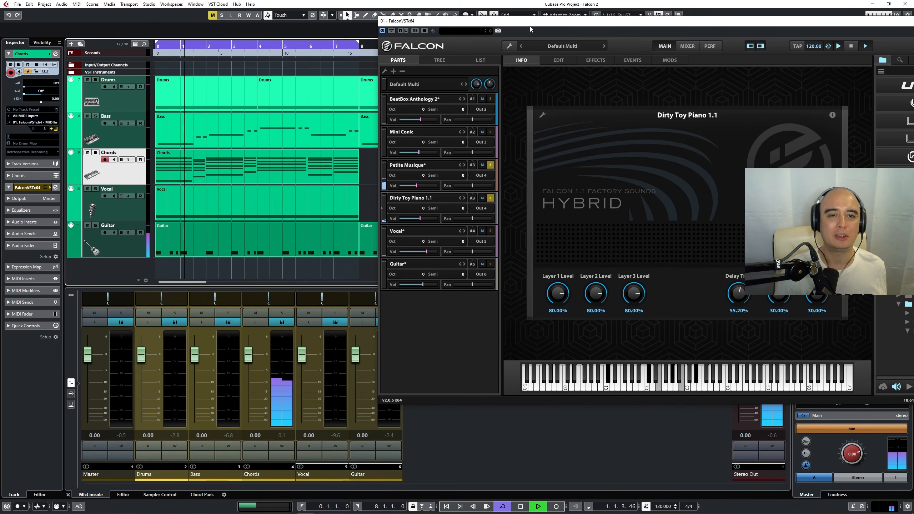
{"action": "left_click_drag", "start_coordinate": [530, 26], "coordinate": [271, 33]}
{"action": "key", "text": "space"}
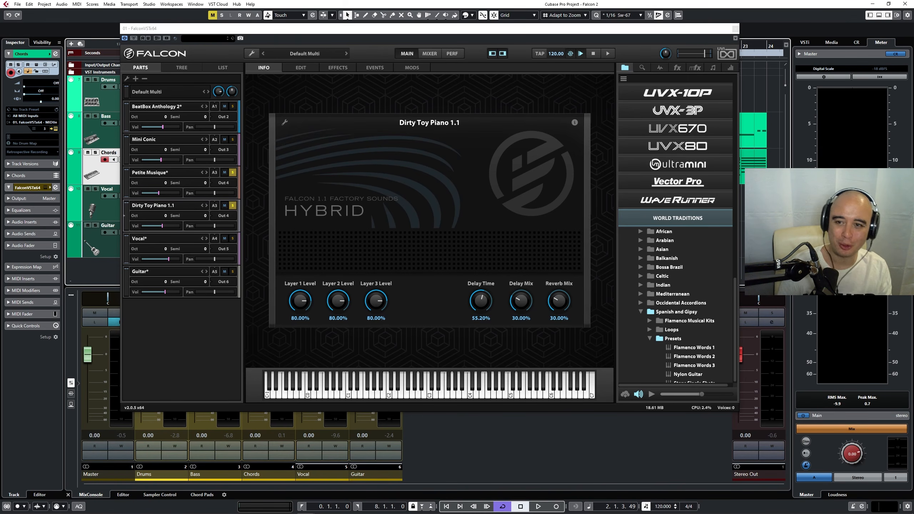
- Examine the info and edit pages of the Mini Conic and Vocal parts
{"action": "left_click", "coordinate": [166, 143]}
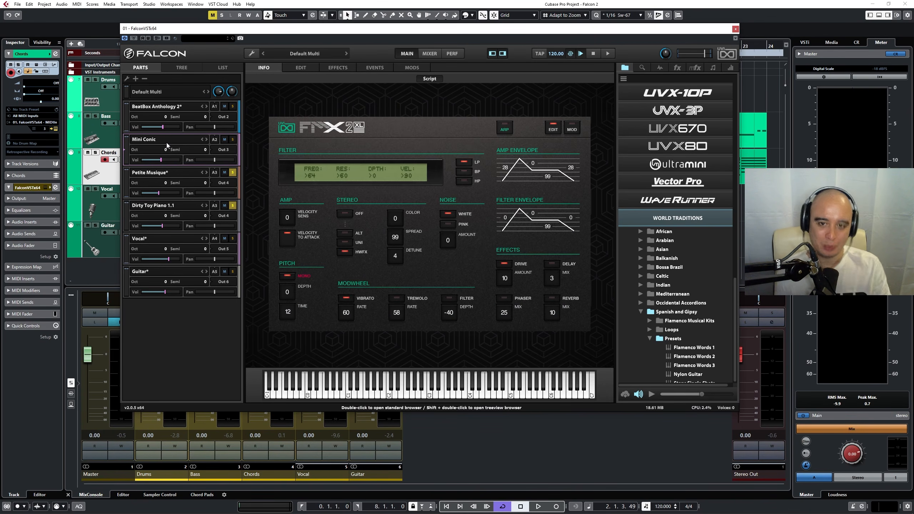
{"action": "left_click", "coordinate": [301, 67]}
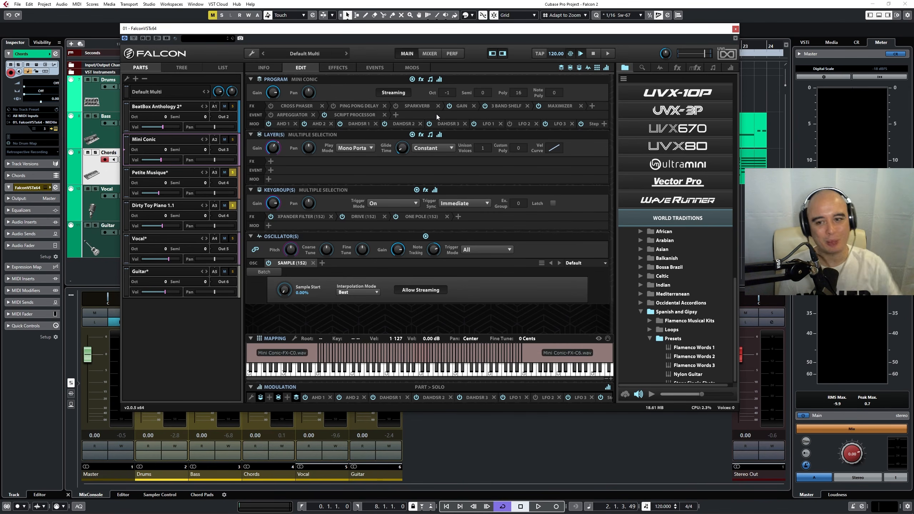
{"action": "left_click", "coordinate": [171, 236]}
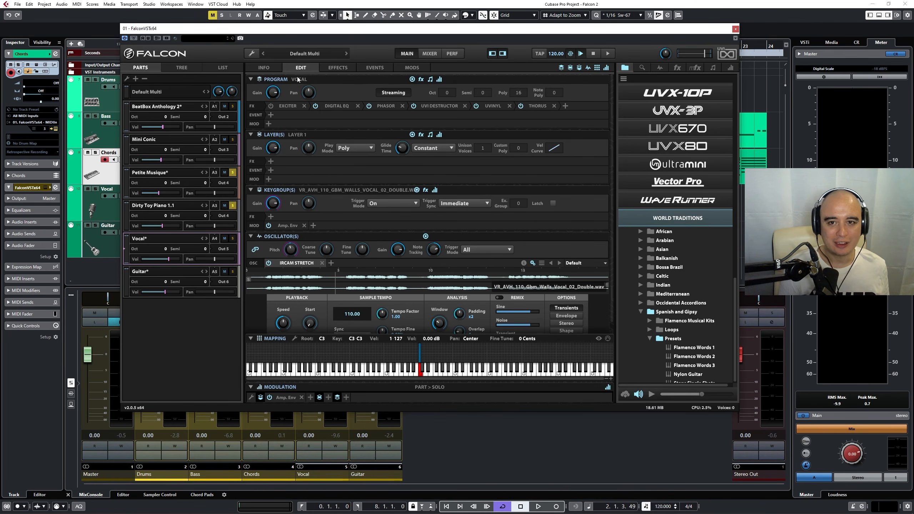
{"action": "left_click", "coordinate": [273, 67]}
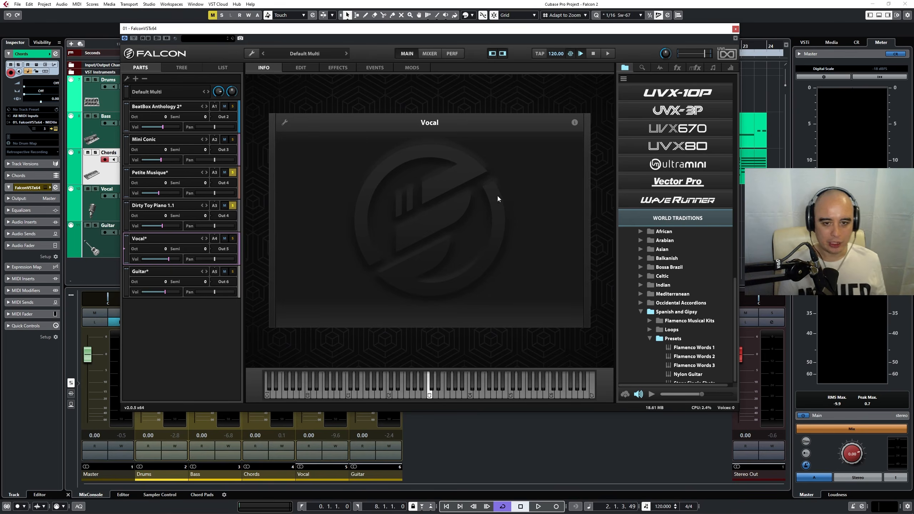